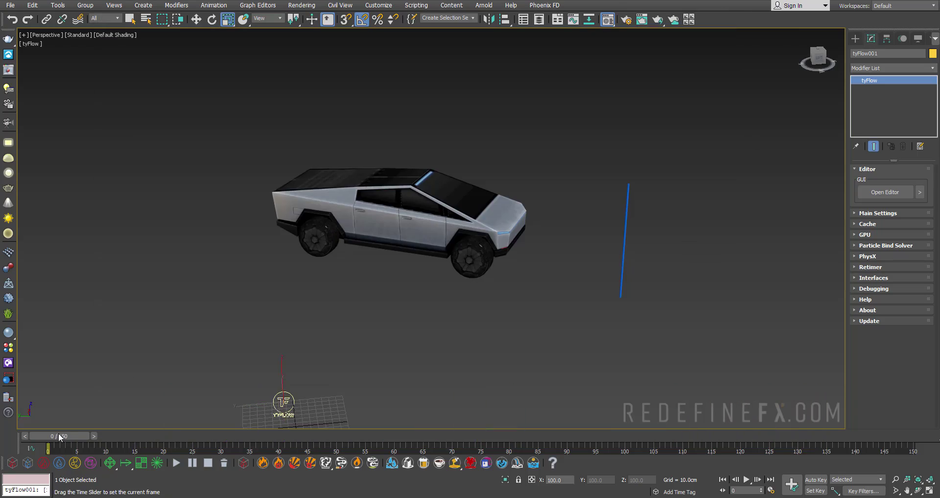
- Scrub through the animation and examine how the blue bar moves relative to the truck from several angles
left_click_drag(57, 435, 323, 436)
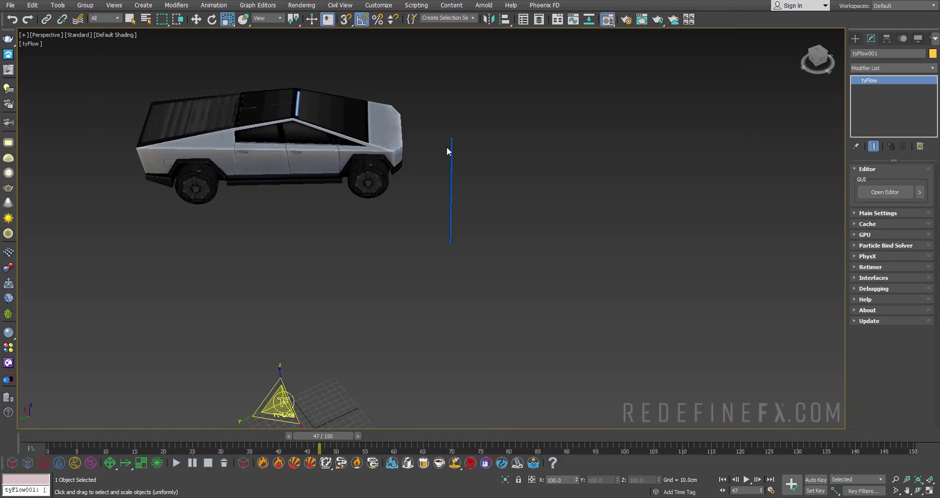
middle_click_drag(446, 149, 455, 164)
left_click_drag(73, 435, 404, 435)
middle_click_drag(417, 268, 374, 136, "alt")
key("q")
left_click_drag(207, 442, 111, 434)
key("r")
middle_click_drag(474, 240, 843, 255, "alt")
scroll(459, 204, "up", 4)
- Create a tyIcon helper directly on the face of the blue bar, using AutoGrid to align it
left_click(856, 38)
left_click(897, 52)
left_click(882, 65)
left_click(862, 163)
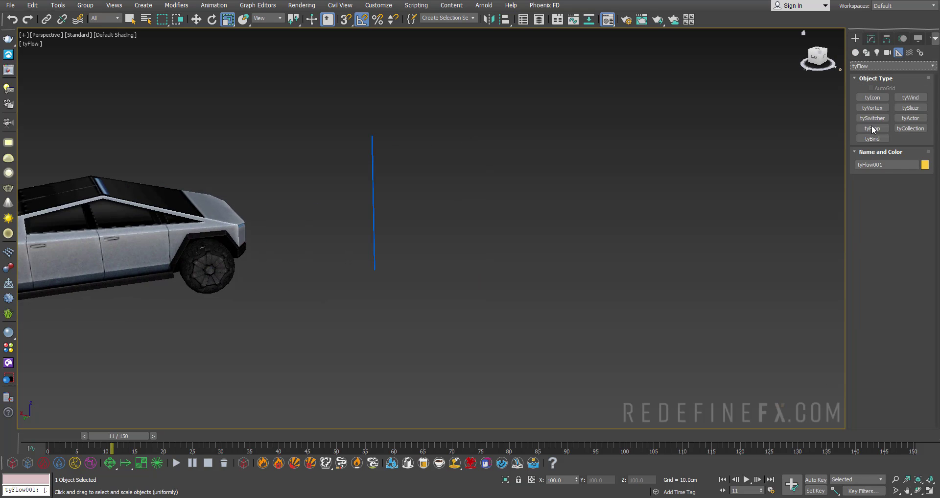
left_click(873, 97)
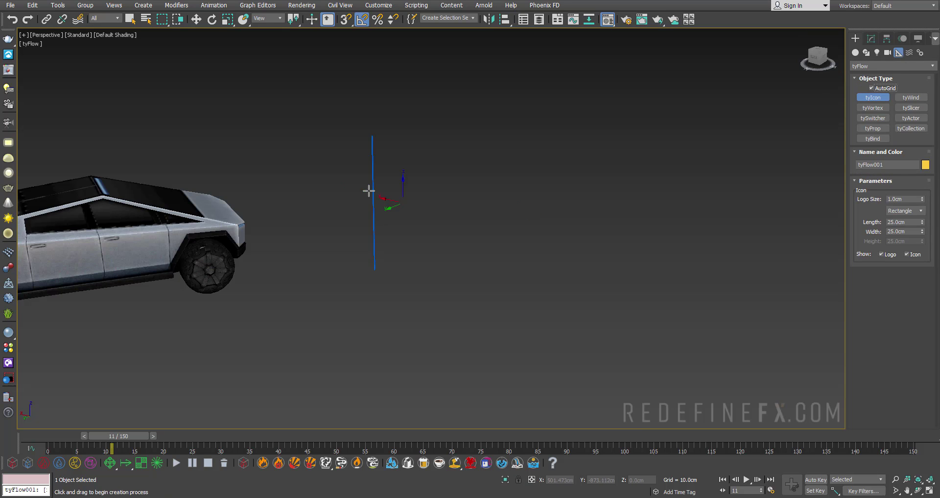
middle_click_drag(368, 189, 661, 140, "alt")
left_click_drag(656, 98, 672, 113)
key("w")
key("z")
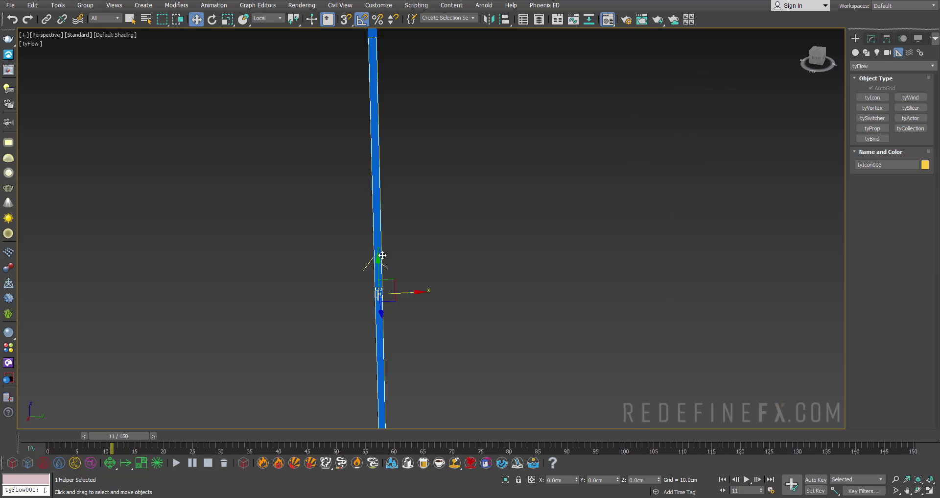
- Link the new tyIcon to the blue bar and scrub the animation to check that it follows the bar
middle_click_drag(377, 289, 399, 289, "alt")
scroll(398, 291, "up", 3)
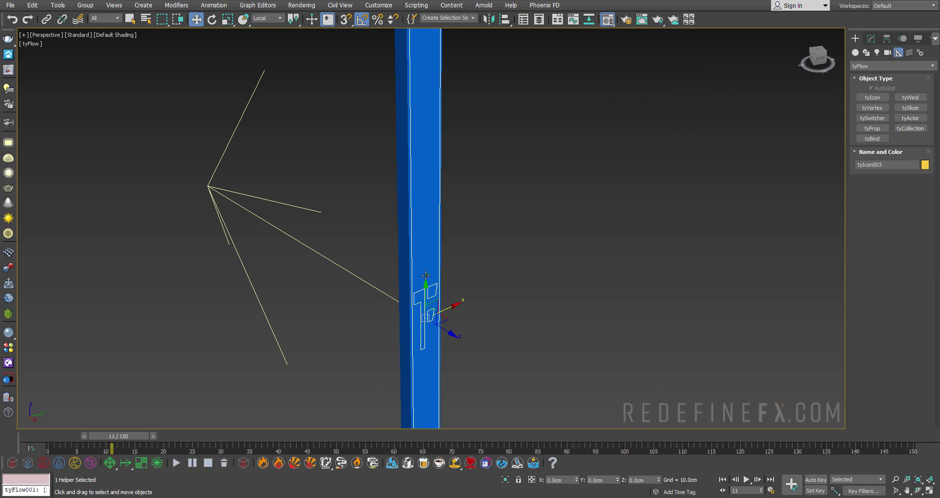
left_click(46, 20)
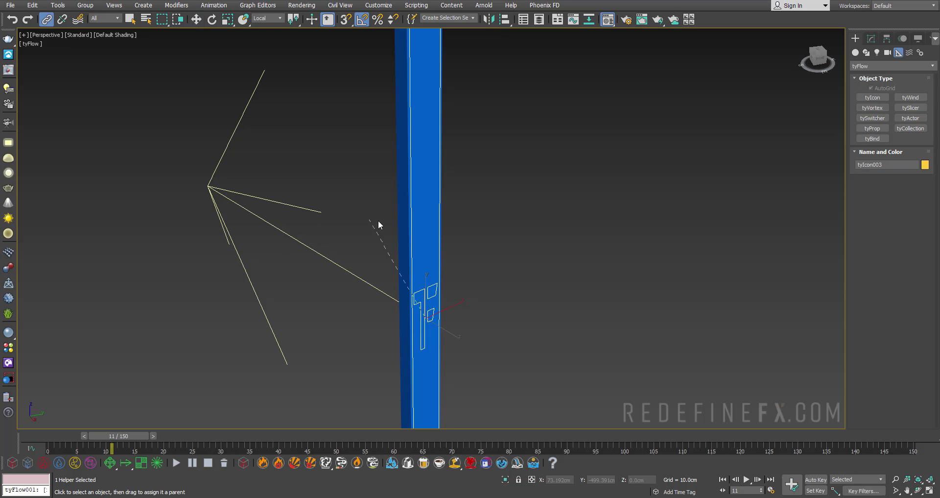
scroll(422, 223, "down", 5)
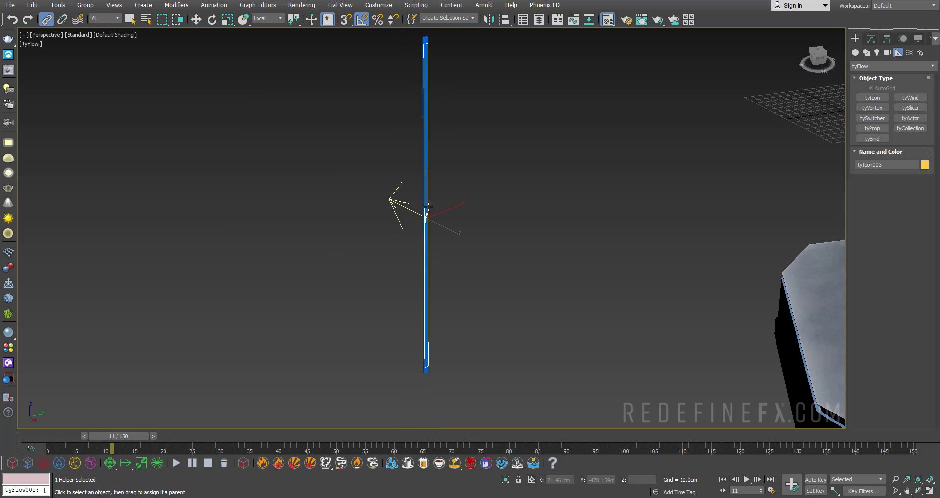
left_click_drag(109, 439, 335, 435)
scroll(505, 271, "down", 4)
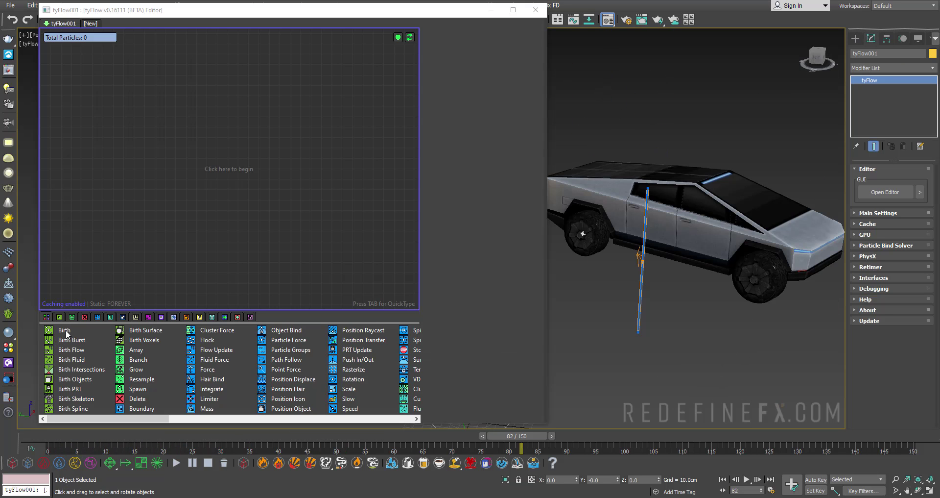
- Create a first tyFlow event with a Birth operator emitting 60 particles per frame, and scrub to an earlier frame
left_click_drag(66, 332, 109, 135)
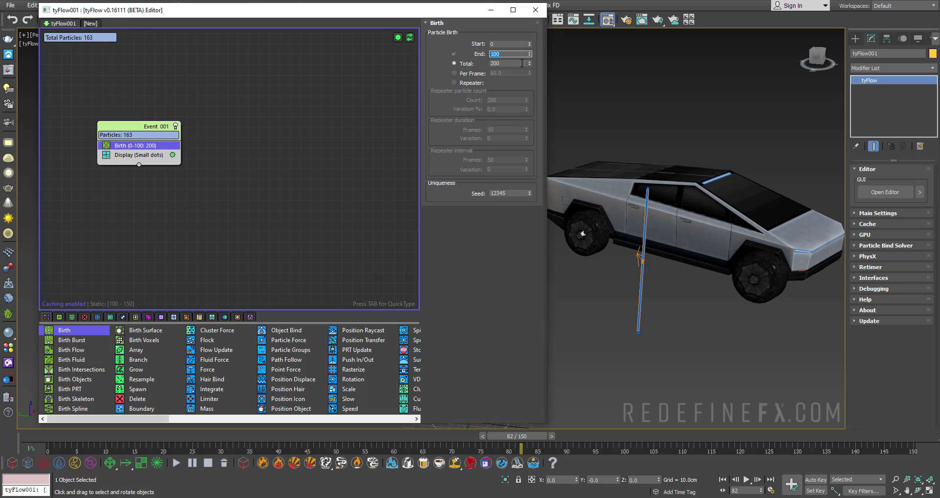
left_click(479, 74)
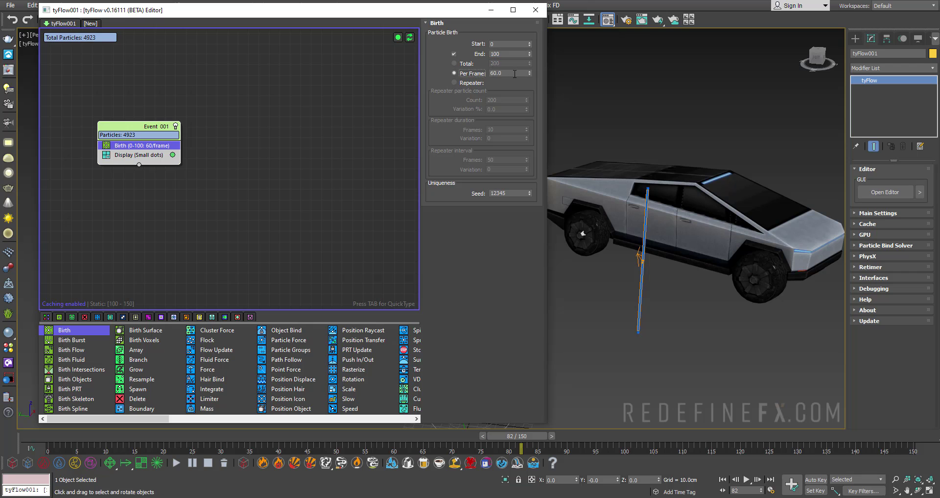
left_click_drag(113, 435, 278, 435)
- Add a Position Icon operator to the first event, using the tyIcon on the blue bar as the emission surface
left_click_drag(283, 398, 157, 155)
left_click(459, 139)
scroll(749, 283, "up", 5)
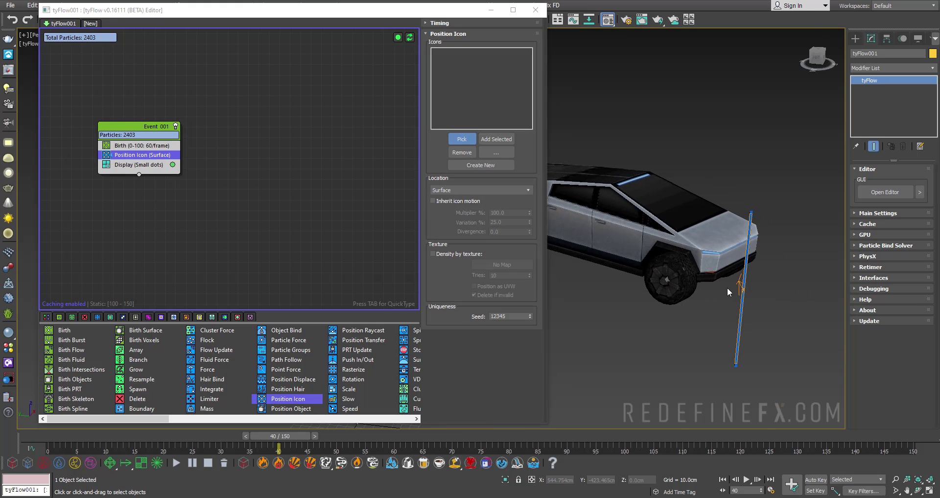
left_click(759, 267)
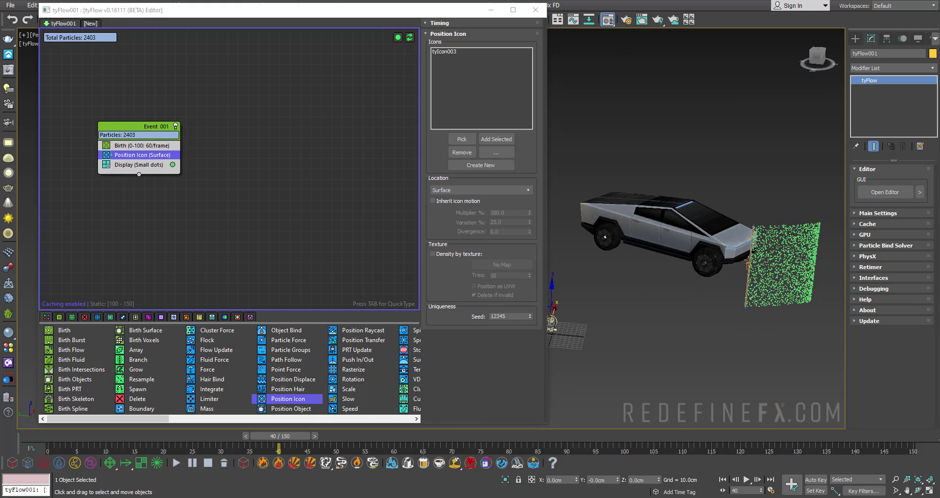
scroll(759, 267, "down", 10)
left_click_drag(284, 437, 239, 436)
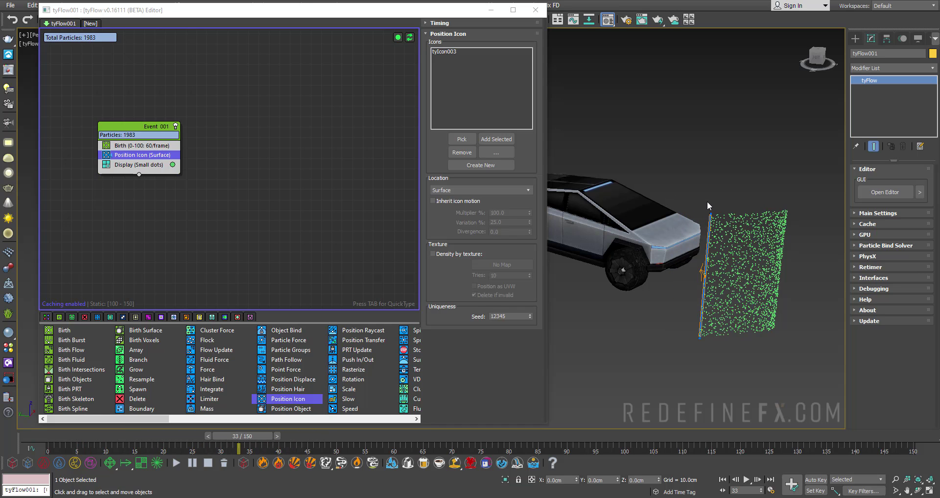
- Add an Object Bind operator after Position Icon and bind the particles to the blue bar, Box004
scroll(713, 248, "up", 2)
left_click_drag(293, 330, 130, 168)
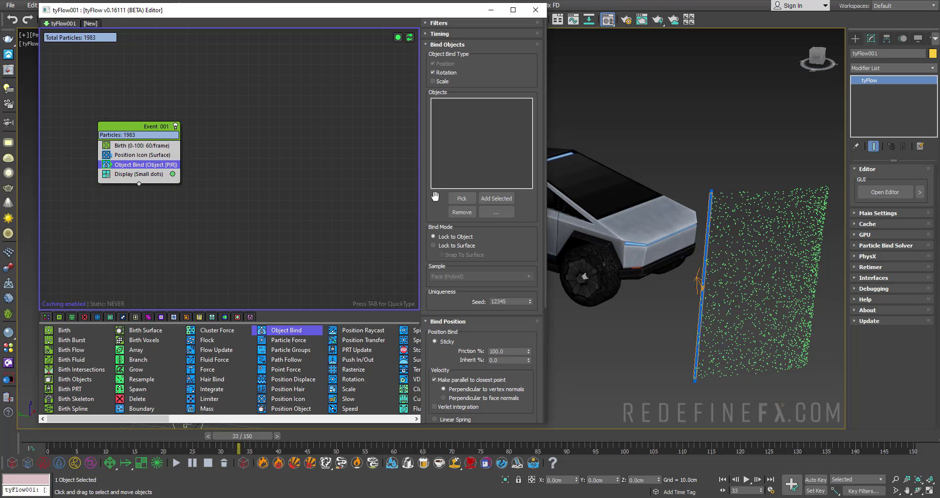
left_click(462, 198)
scroll(652, 195, "up", 3)
scroll(652, 147, "down", 4)
scroll(655, 94, "up", 5)
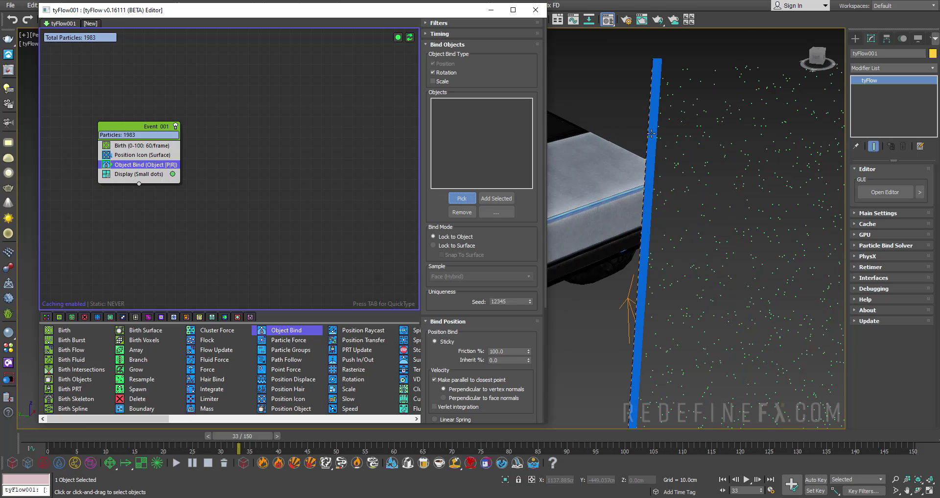
left_click(655, 94)
scroll(655, 98, "down", 5)
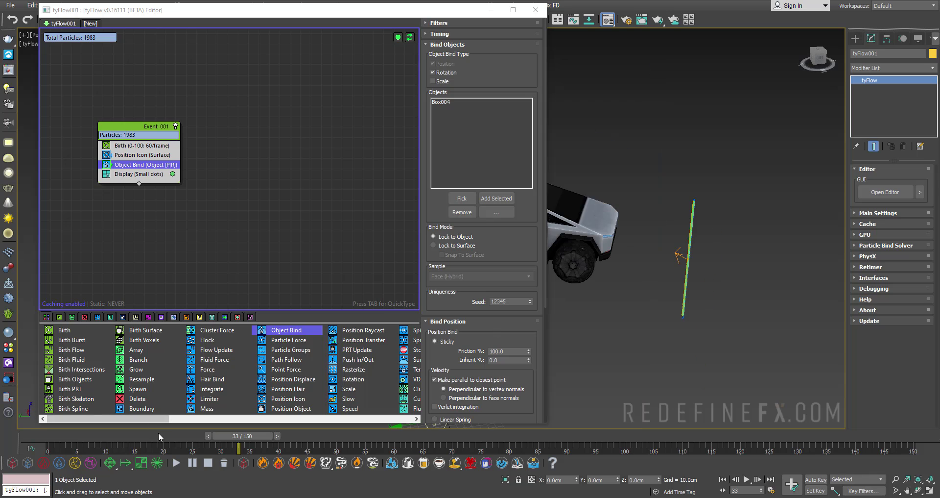
left_click_drag(163, 437, 240, 436)
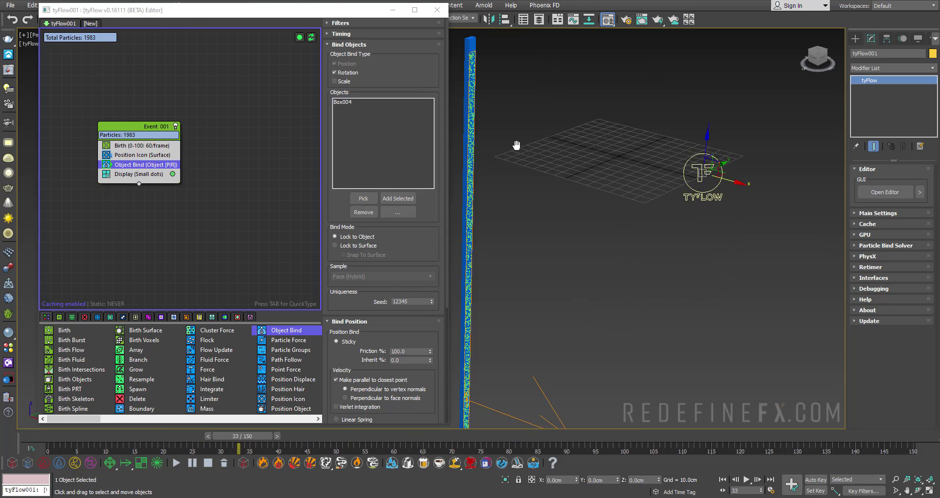
- Add a Spawn operator below Object Bind and inspect the particles on the blue bar up close
scroll(516, 145, "up", 2)
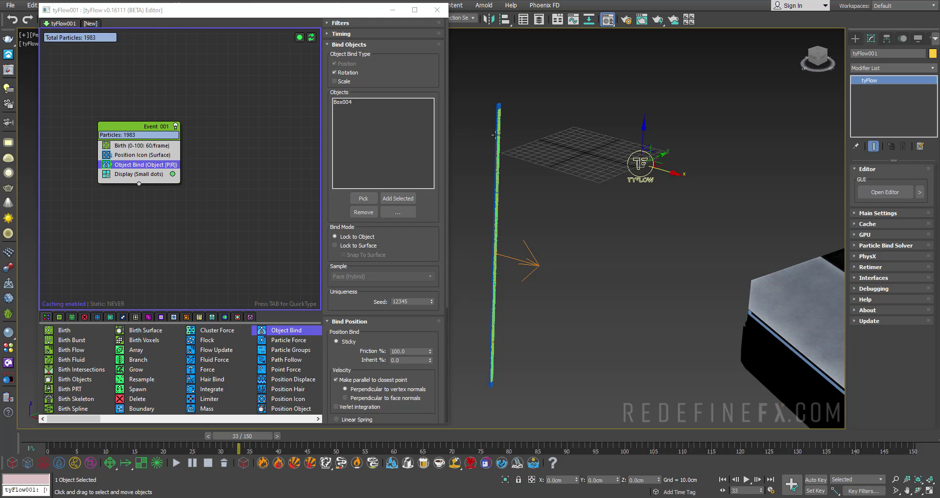
middle_click_drag(521, 240, 512, 236)
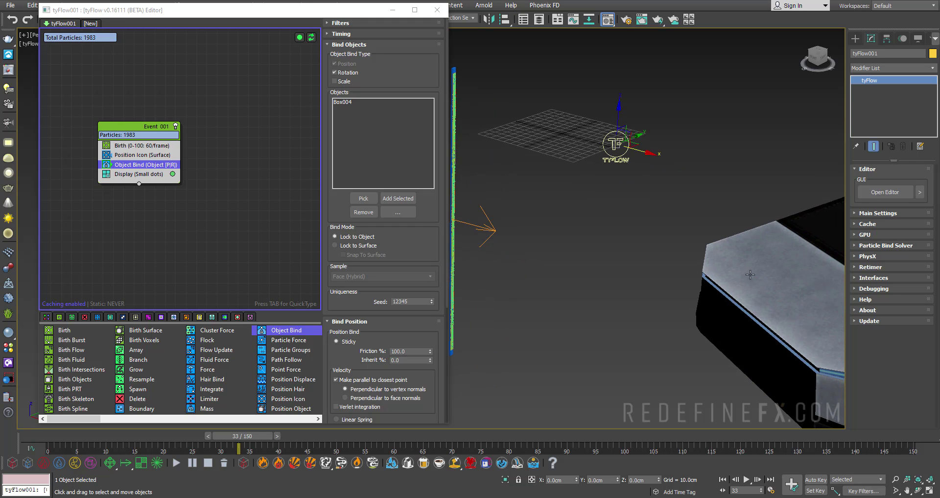
mouse_move(765, 278)
middle_mouse_down()
mouse_move(697, 271)
mouse_move(760, 271)
middle_mouse_up()
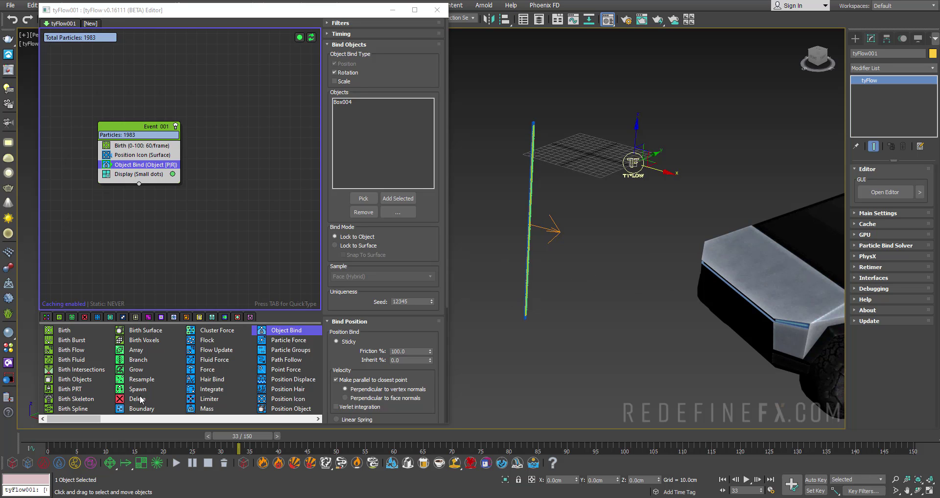
mouse_move(139, 391)
left_click_drag(124, 163, 131, 171)
scroll(543, 226, "up", 5)
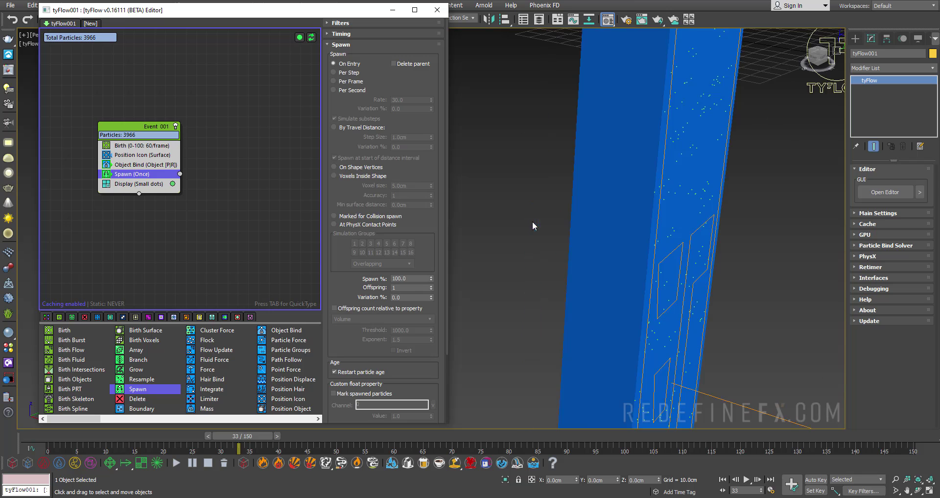
scroll(672, 181, "down", 3)
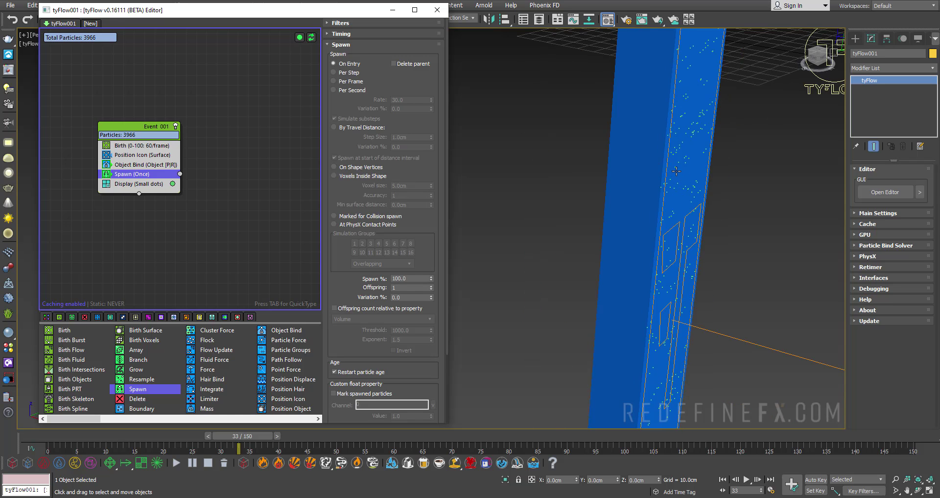
- Create a second event with a Position Raycast operator and set tyIcon003 as its raycast origin object
scroll(676, 171, "down", 5)
scroll(301, 339, "down", 1)
left_click_drag(292, 328, 231, 279)
left_click_drag(205, 182, 206, 183)
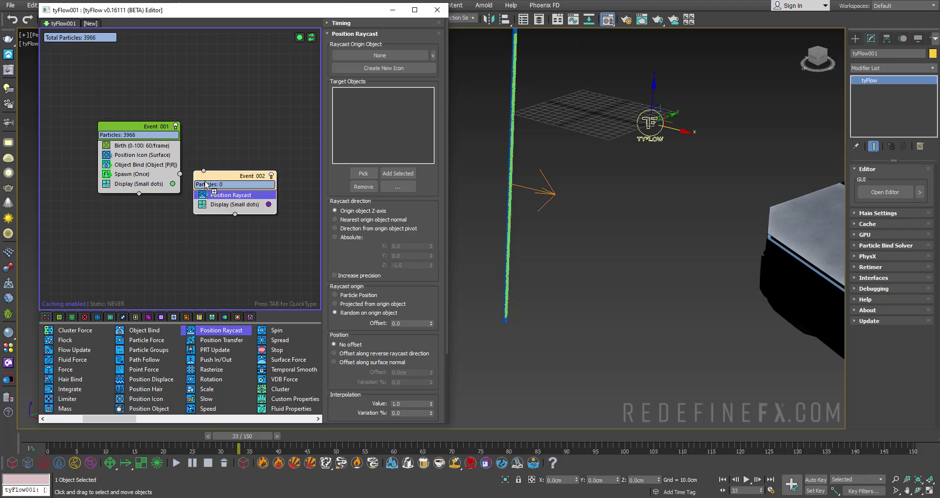
left_click(380, 55)
left_click(553, 194)
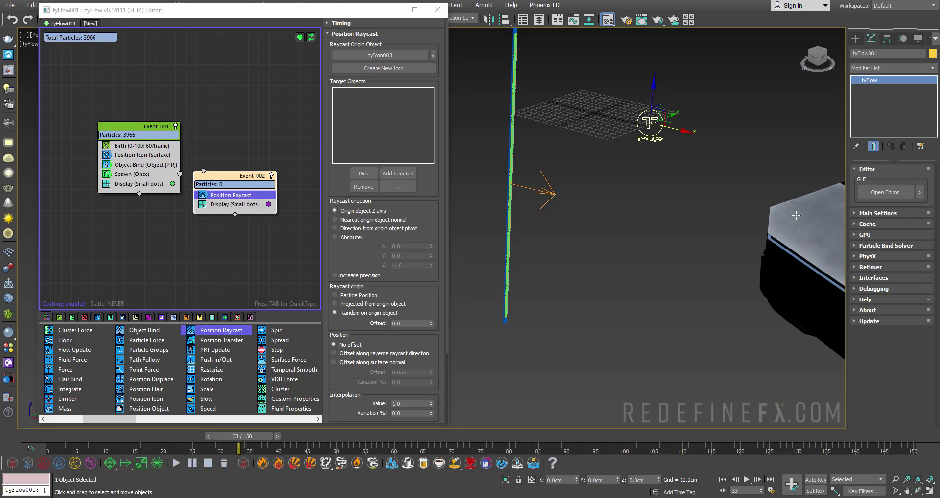
- Add the CyberTruck body, back wheels, bed cover and front wheels as the Position Raycast target objects
middle_click_drag(796, 214, 500, 142, "alt")
left_click(363, 173)
key("h")
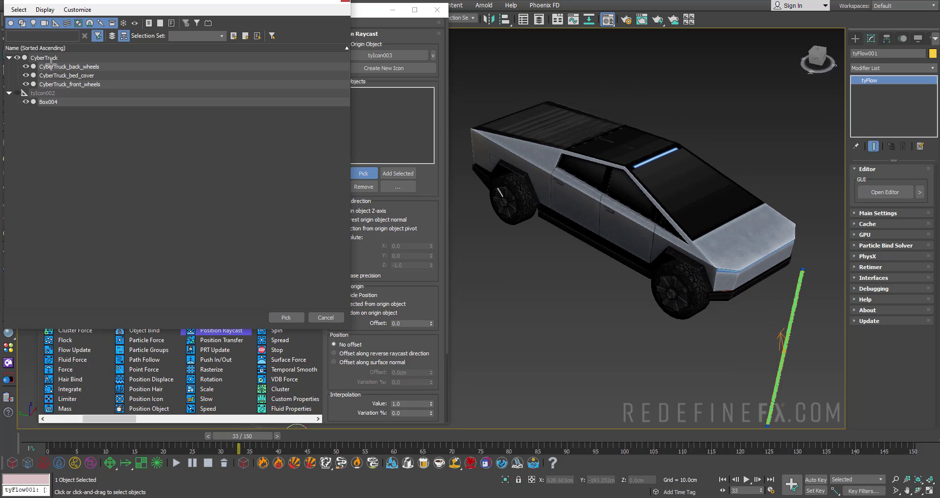
left_click(55, 67)
left_click(59, 84, "shift")
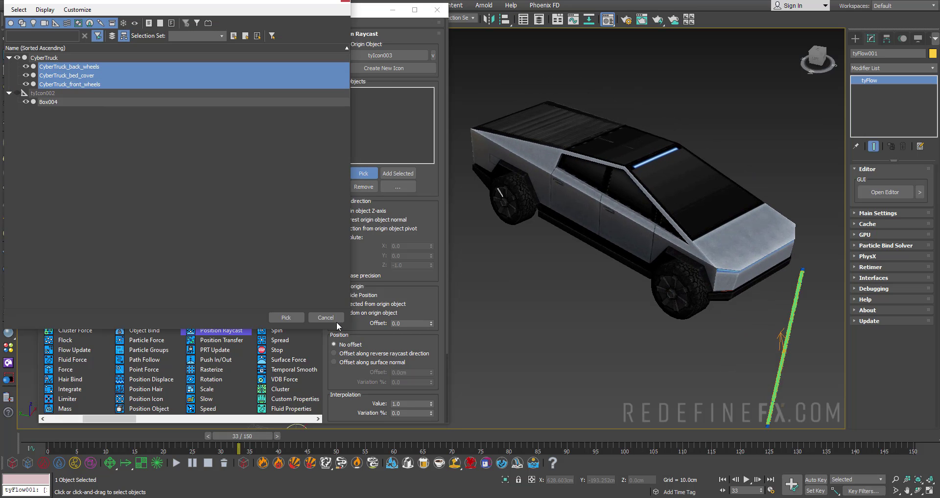
left_click(286, 316)
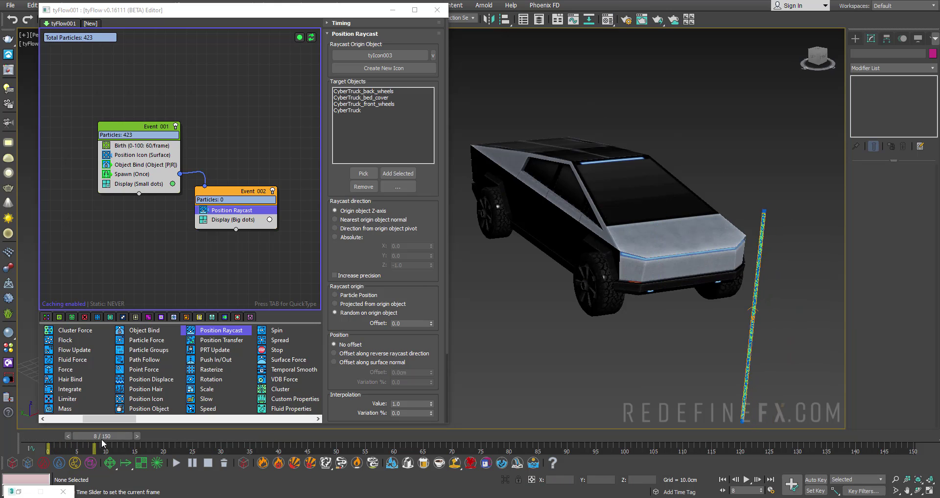
- Scrub the animation and examine from different angles how the raycast particles are distributed across the truck
left_click_drag(227, 450, 573, 451)
middle_click_drag(603, 201, 576, 206, "alt")
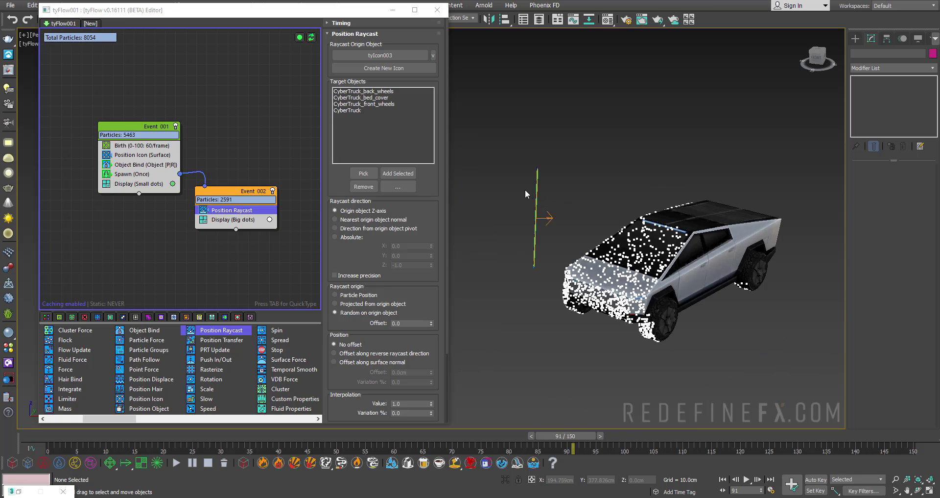
scroll(541, 187, "up", 5)
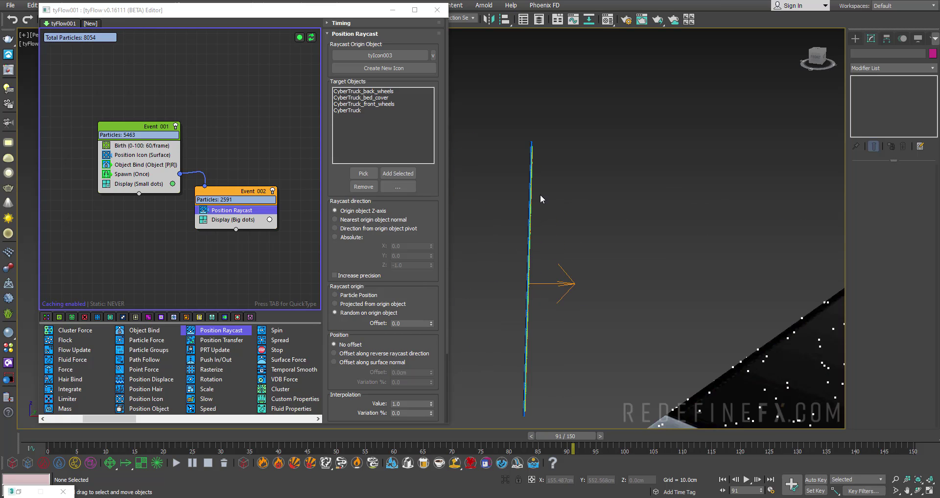
scroll(529, 168, "down", 5)
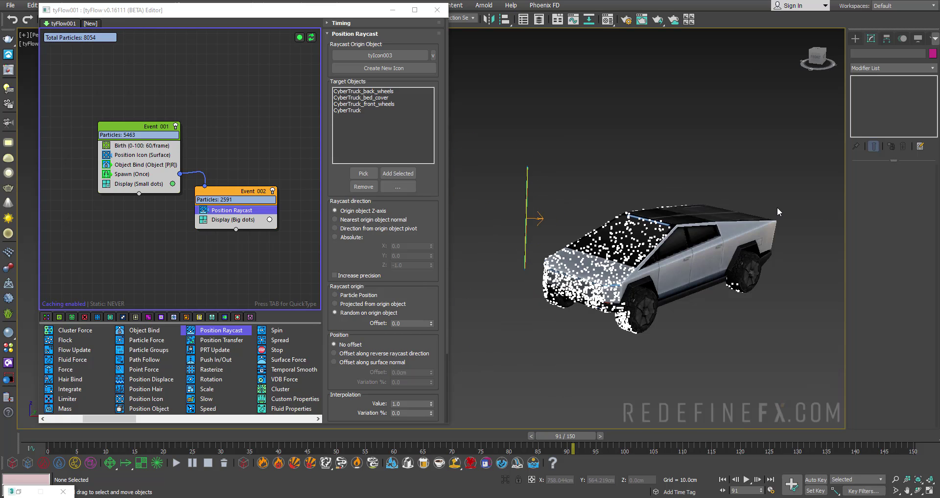
middle_click_drag(615, 209, 513, 181, "alt")
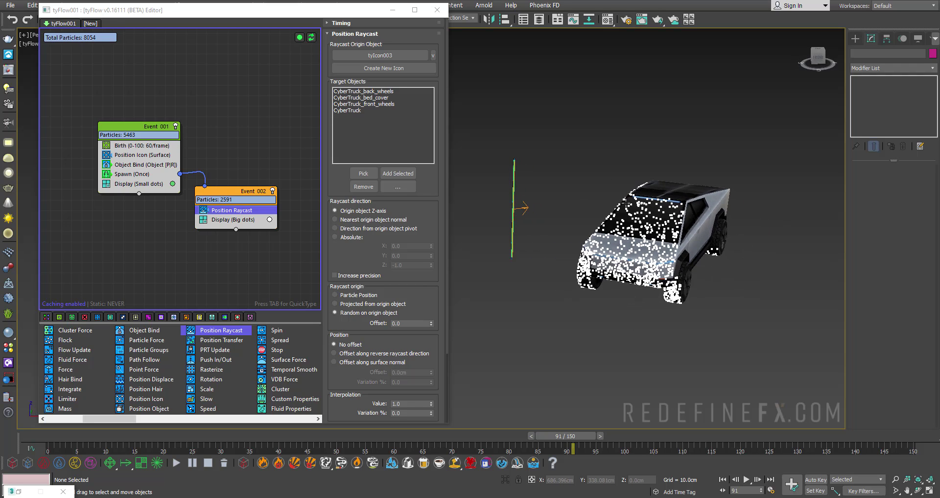
middle_click_drag(648, 230, 700, 275, "alt")
middle_click_drag(635, 276, 628, 265, "alt")
left_click_drag(55, 437, 388, 436)
scroll(634, 251, "up", 5)
scroll(633, 252, "up", 4)
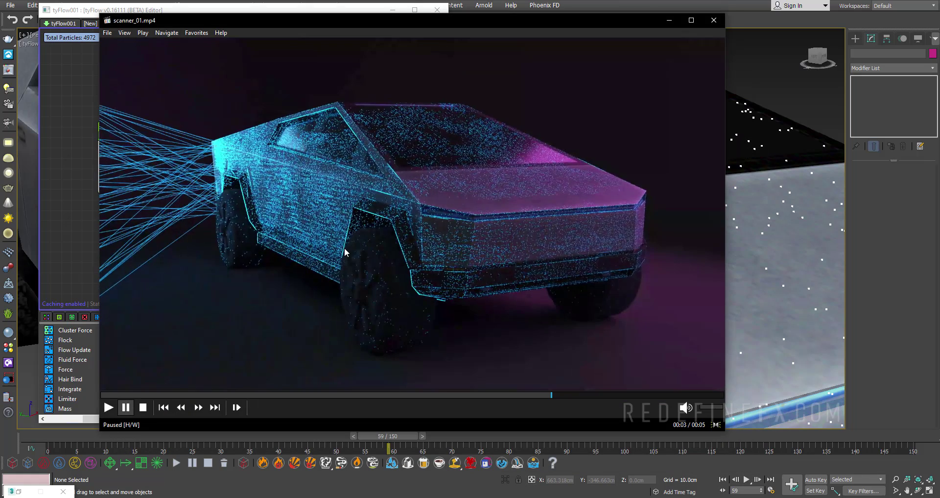
- Play and pause the scanner_01.mp4 reference video in the media player to review the scan effect
left_click(439, 234)
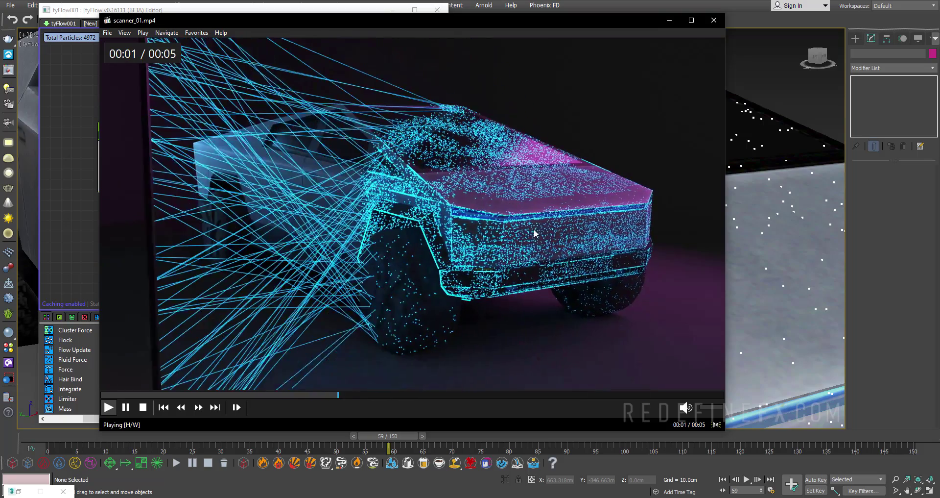
left_click(433, 214)
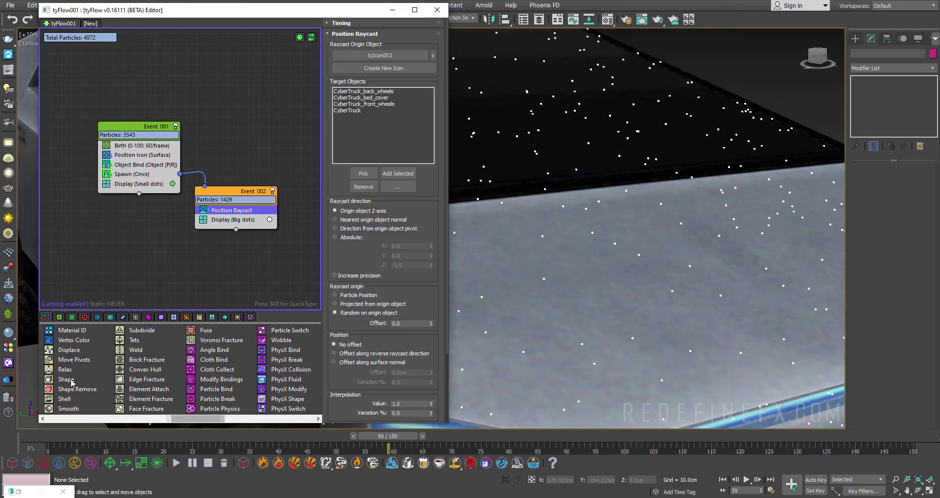
- Add a Shape operator to Event 002 and set its 3D mesh type to Sphere (LowRes)
left_click_drag(71, 382, 236, 219)
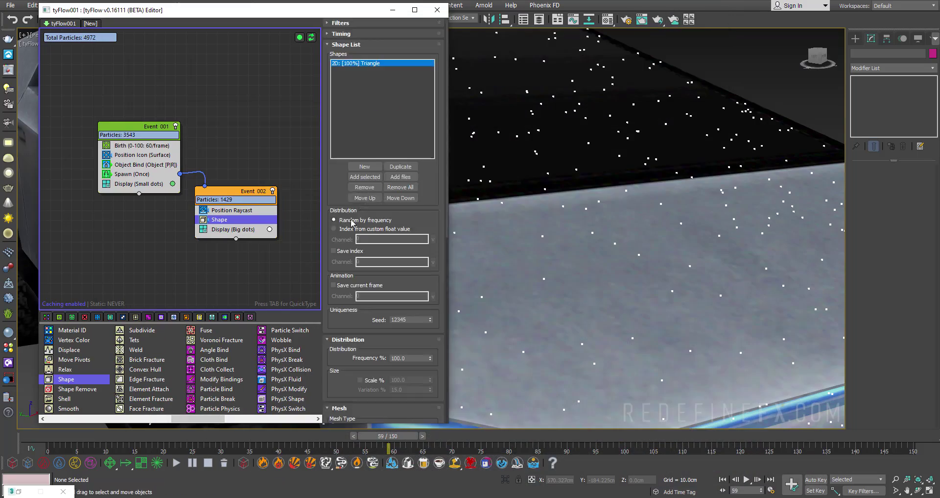
scroll(339, 321, "down", 3)
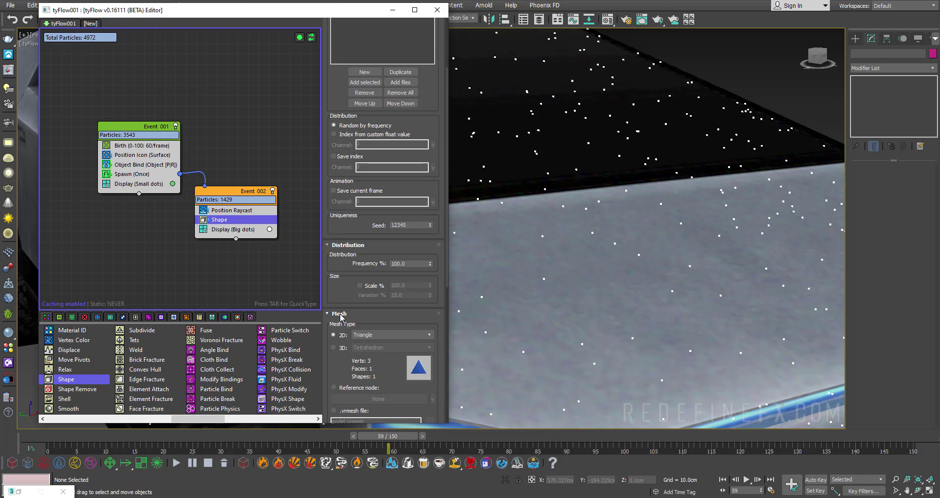
left_click(333, 348)
left_click(381, 347)
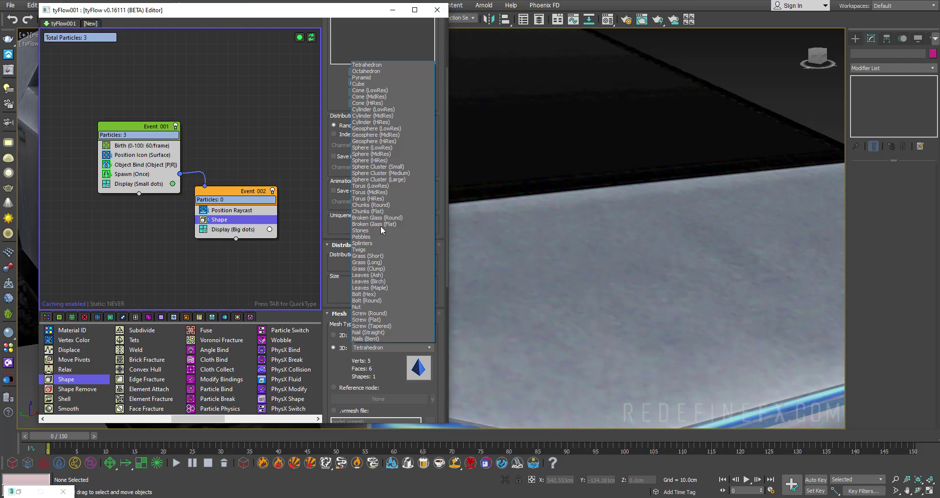
left_click(363, 148)
- Set Event 002's Display operator type to Geometry and check the sphere particles up close on the truck
left_click(233, 229)
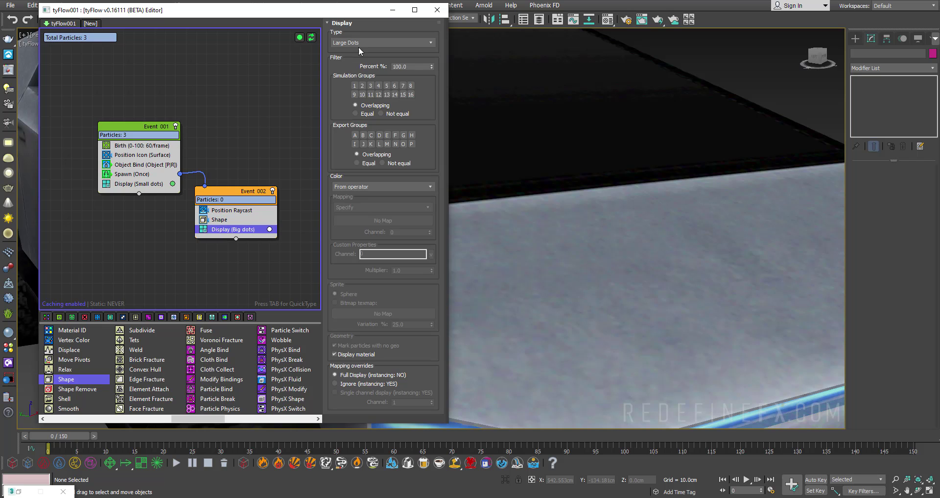
left_click(359, 44)
left_click(352, 90)
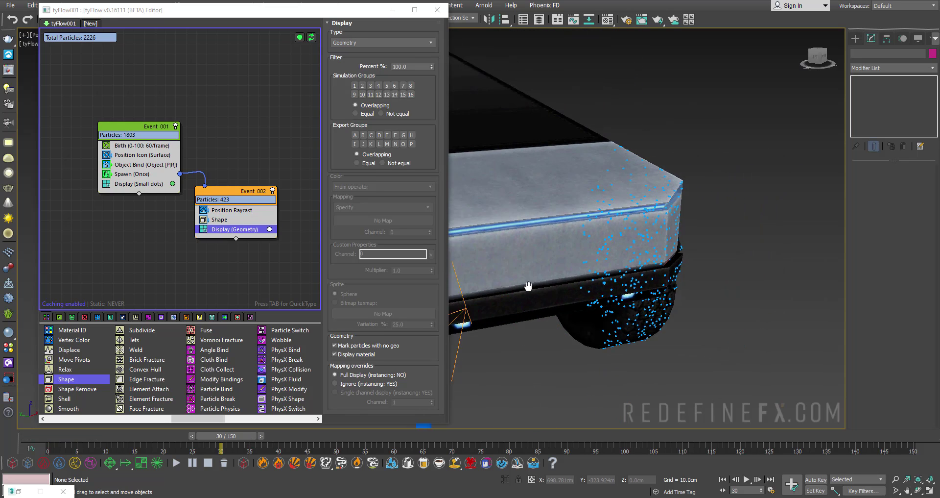
scroll(607, 223, "up", 5)
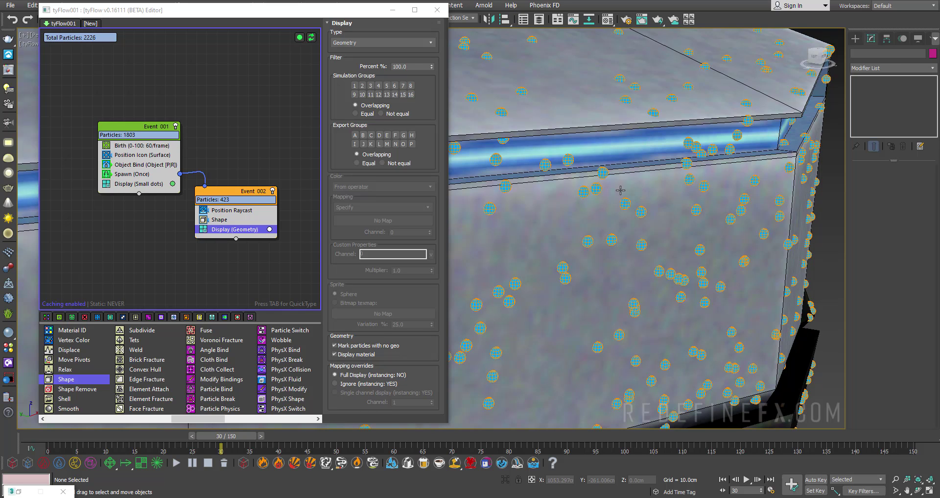
- Convert the 13 - Default material to a VRayLightMtl and choose its light color
key("m")
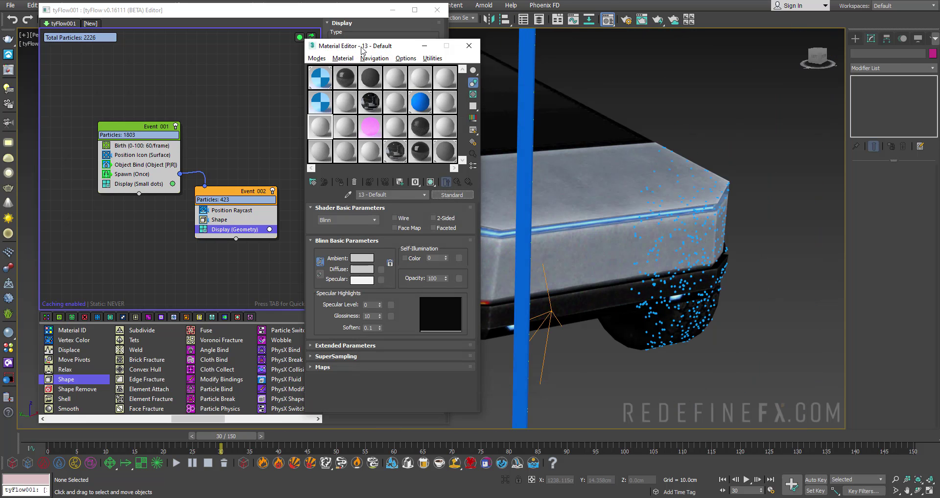
left_click_drag(363, 51, 331, 53)
left_click(421, 197)
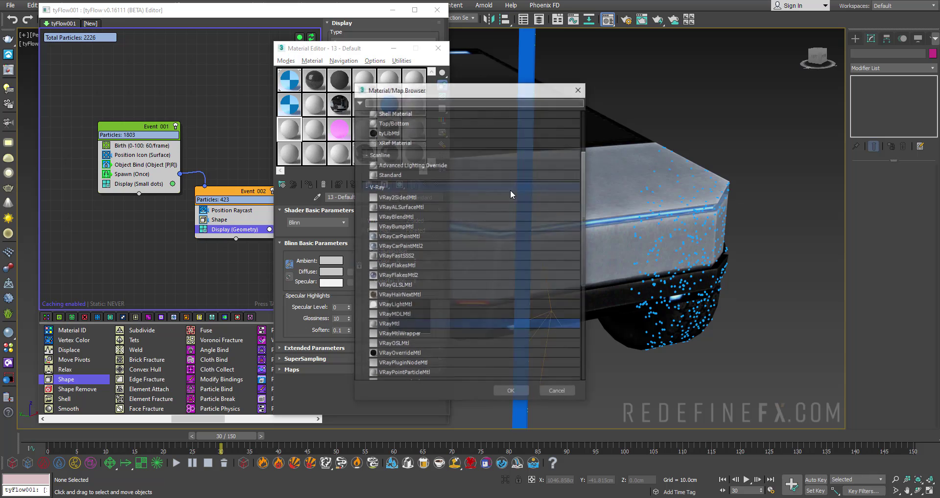
scroll(509, 193, "down", 10)
double_click(398, 234)
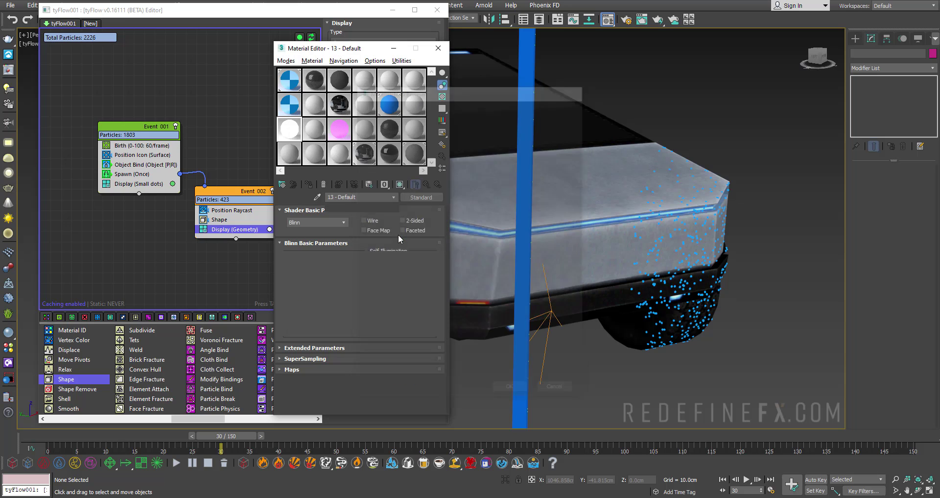
left_click(316, 224)
left_click_drag(333, 284, 330, 245)
left_click(443, 332)
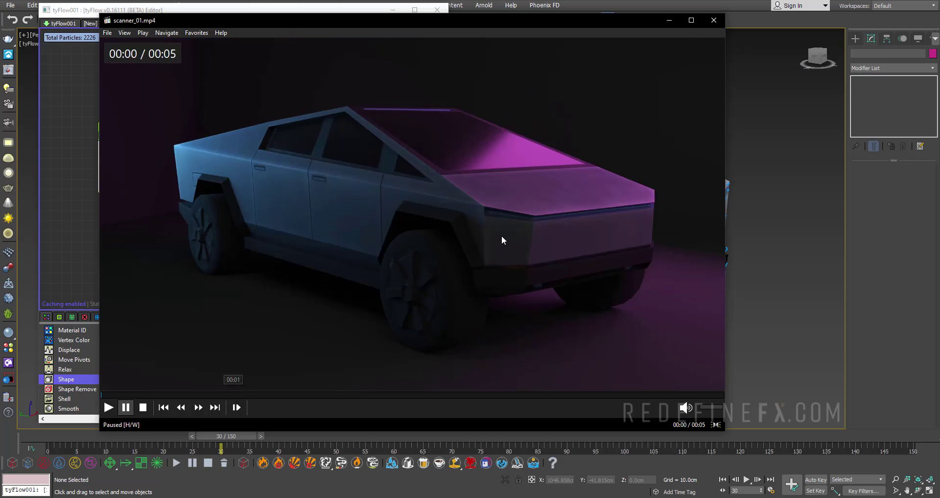
- Play and pause the scanner_01.mp4 reference to study the laser beams reaching the truck, and minimize the player
left_click(501, 236)
left_click(487, 158)
left_click(487, 158)
key("space")
left_click(669, 20)
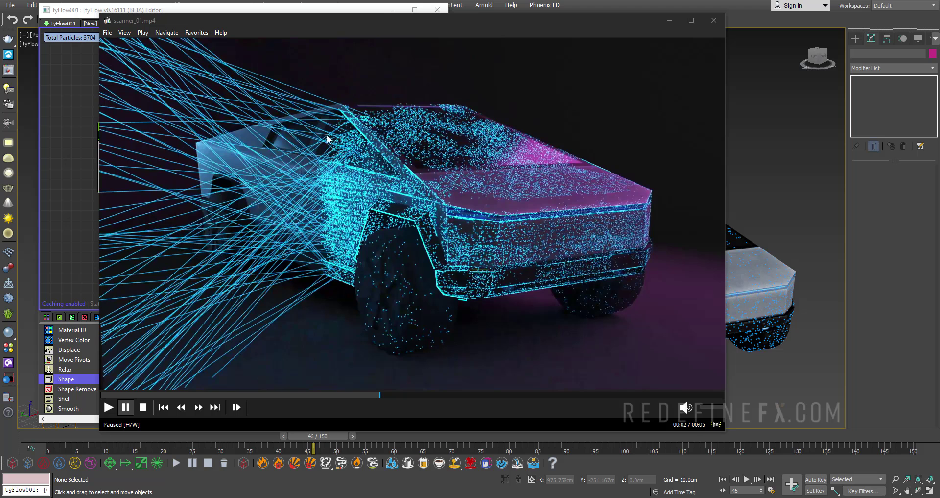
left_click(669, 21)
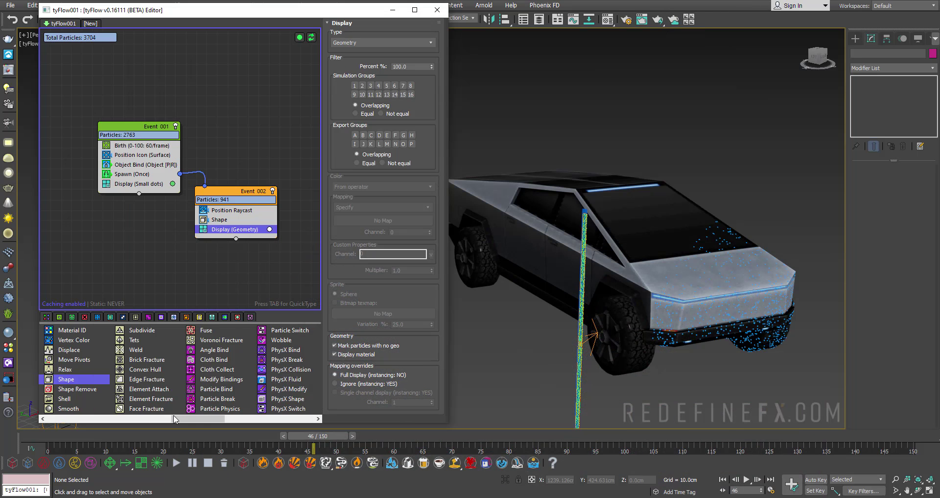
- Add a Spline Paths operator to Event 002 and create a new spline path object for it
left_click_drag(175, 419, 228, 419)
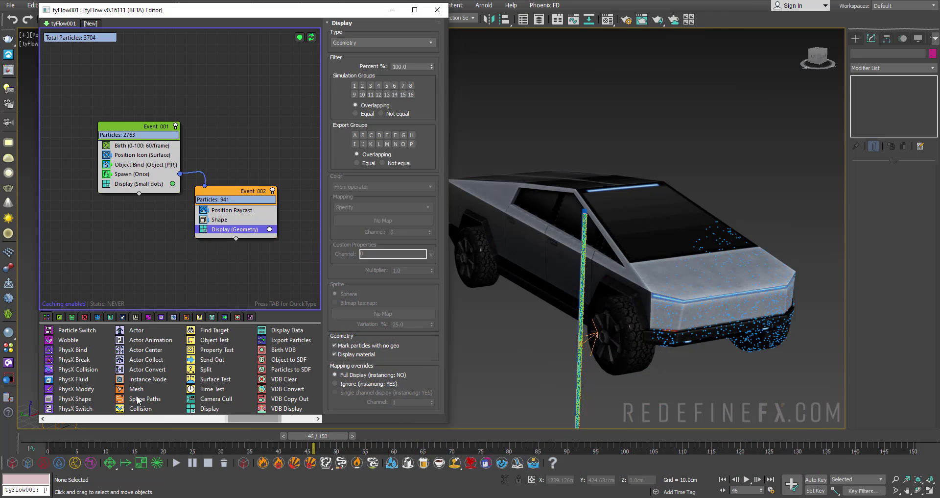
left_click_drag(211, 230, 212, 229)
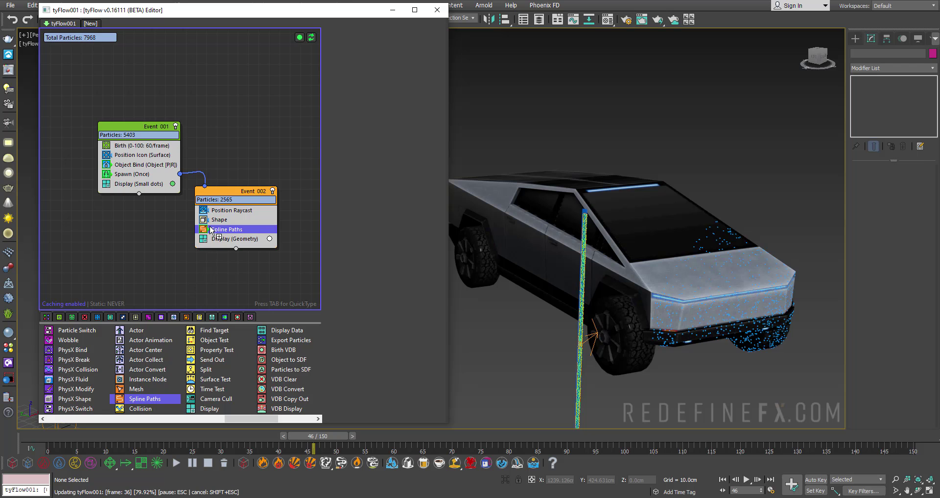
left_click(382, 68)
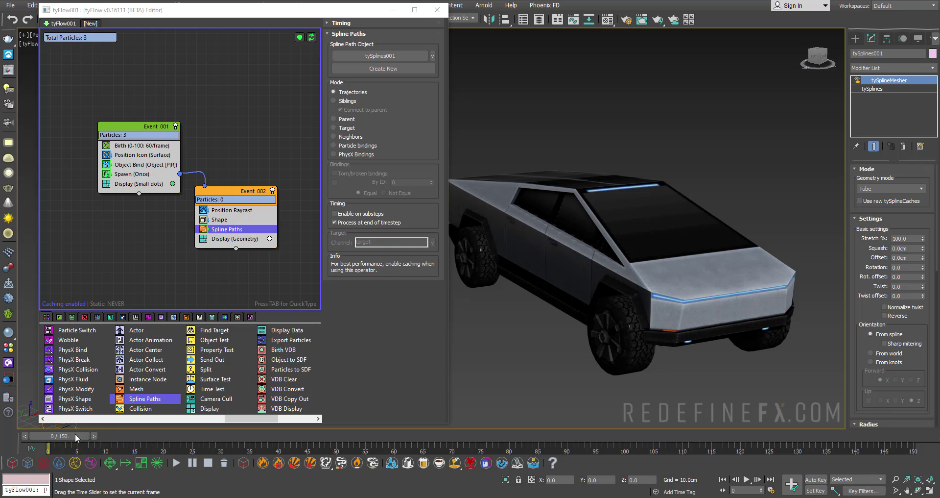
- Set the Spline Paths mode to Parent and scrub the animation to view the lines between bar and truck
left_click_drag(75, 433, 297, 434)
middle_click_drag(716, 271, 650, 254)
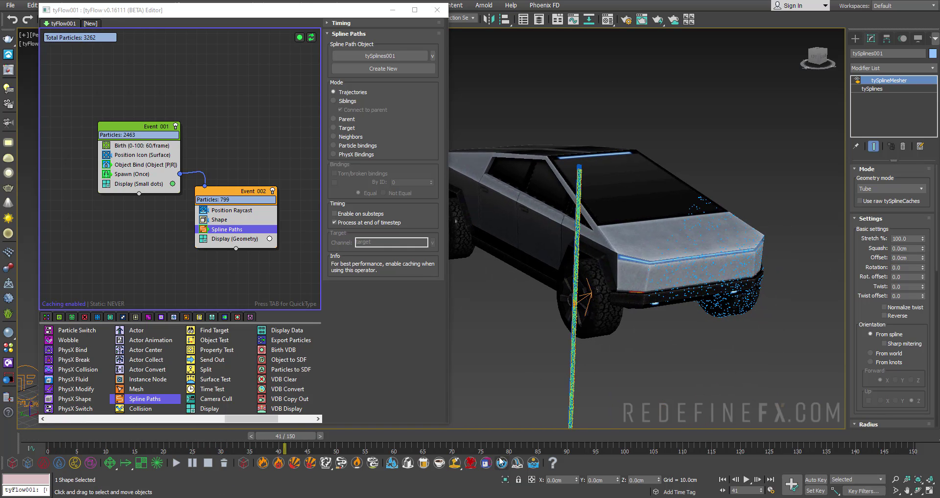
left_click(341, 122)
left_click_drag(289, 436, 389, 417)
key("z")
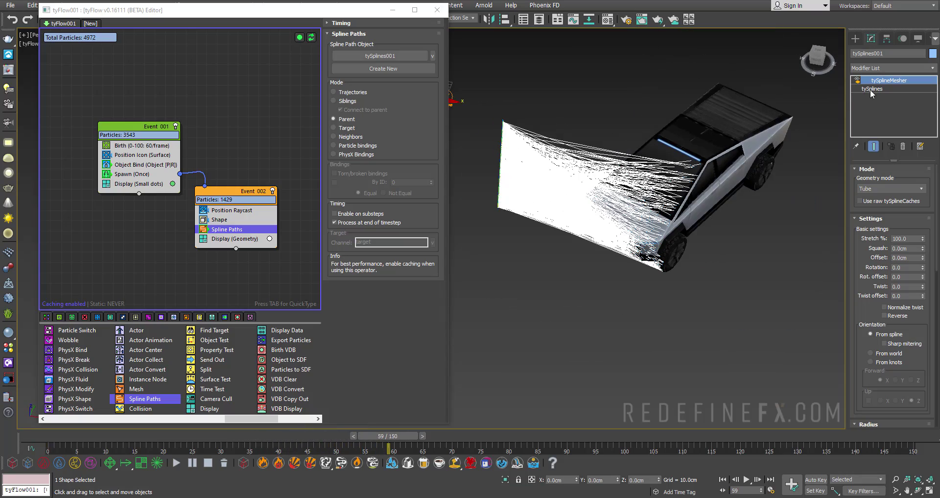
- Set the tySplines Max Age to 3 and scrub the animation to check the short-lived beams
left_click(871, 89)
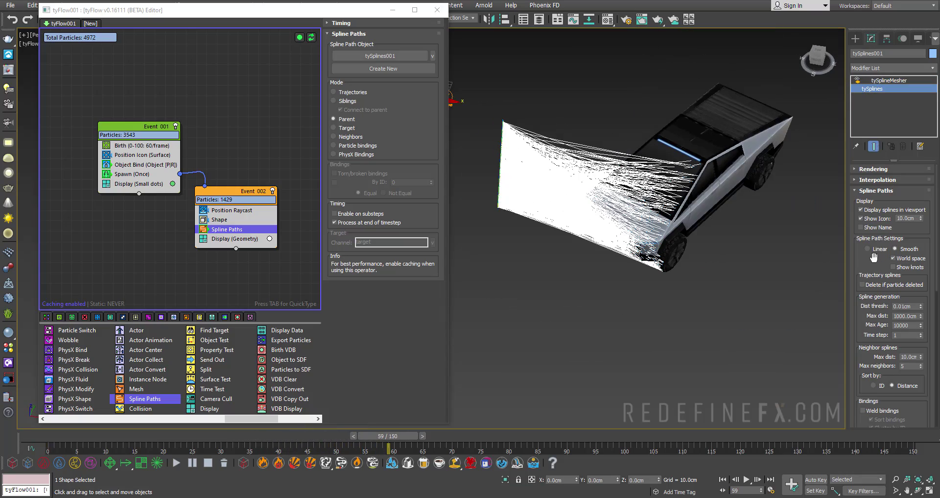
left_click_drag(875, 255, 876, 163)
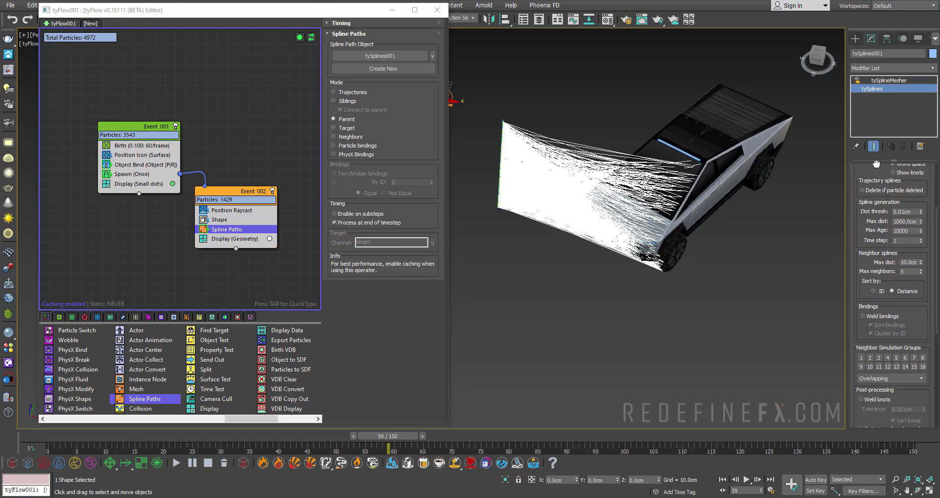
double_click(913, 231)
type("3")
key("Return")
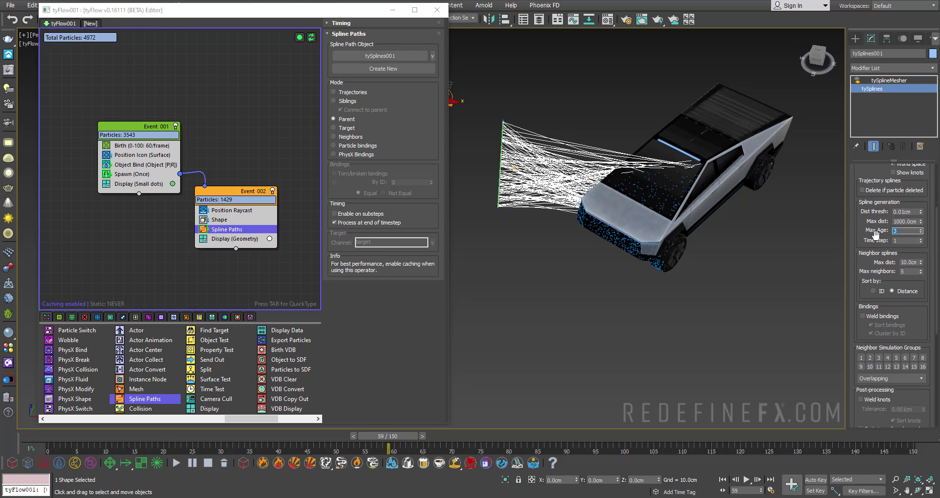
left_click_drag(47, 436, 428, 436)
middle_click_drag(506, 305, 526, 333, "alt")
left_click_drag(52, 439, 267, 447)
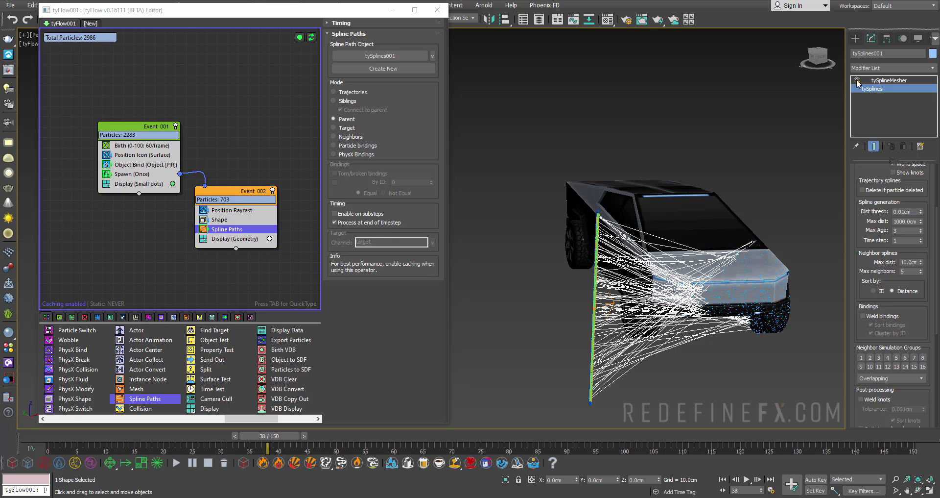
- Enable the tySplineMesher modifier on tySplines001 and set its radius to 0.2 cm
left_click(858, 81)
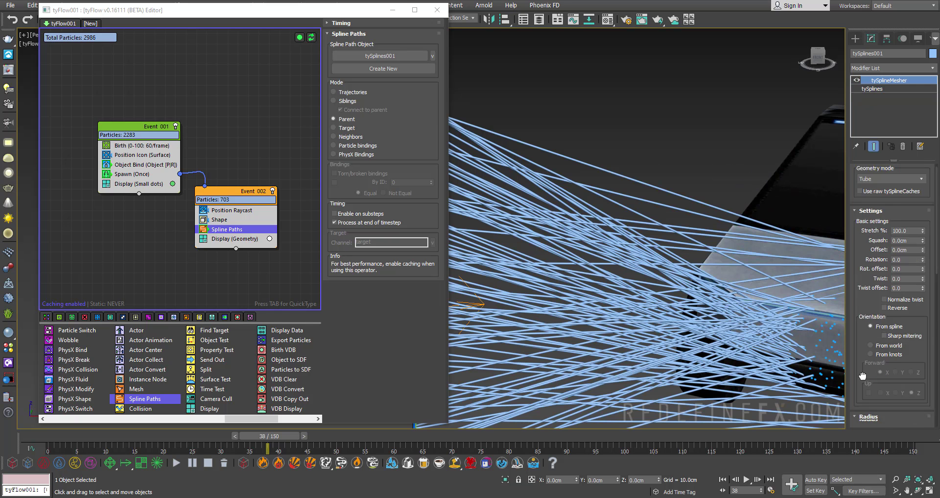
left_click_drag(912, 238, 898, 239)
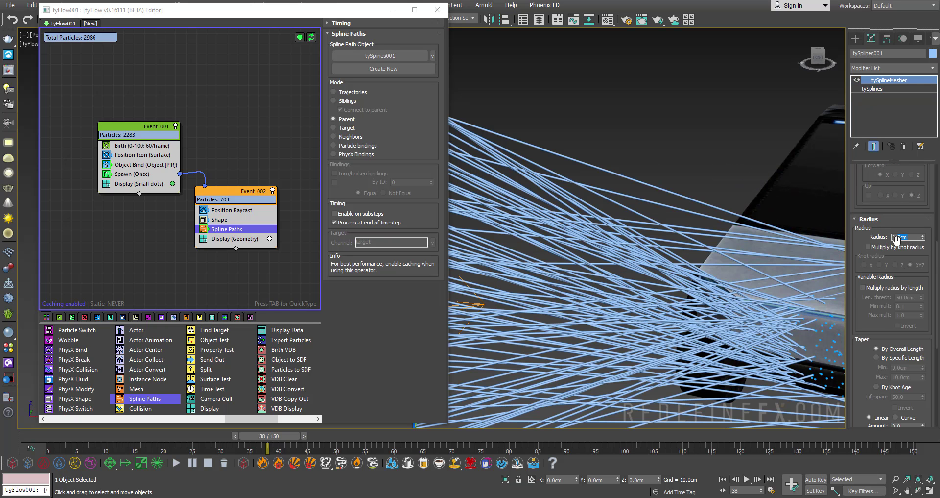
type("2")
key("Return")
- Examine the meshed beams and surface points on the truck at several frames and angles, and review the Birth settings
middle_click_drag(614, 228, 640, 238, "alt")
scroll(632, 284, "down", 5)
scroll(617, 317, "up", 8)
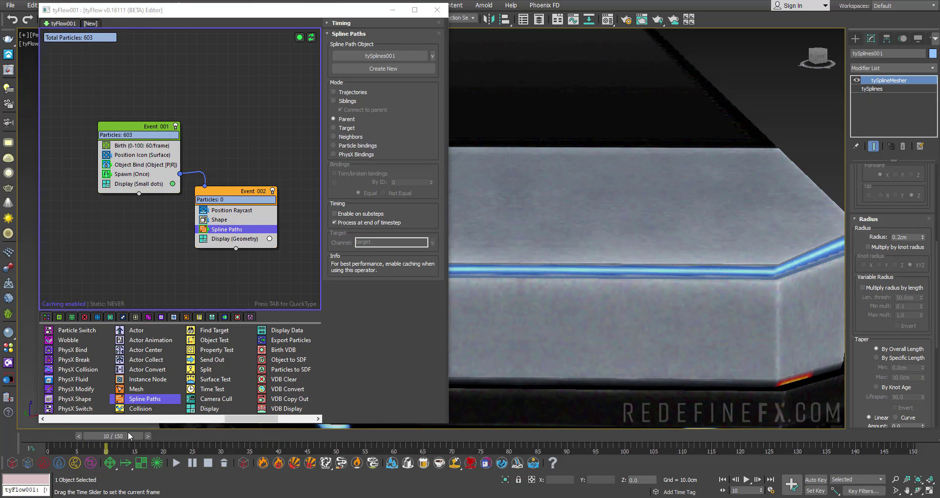
scroll(636, 221, "down", 5)
middle_click_drag(636, 220, 651, 199, "alt")
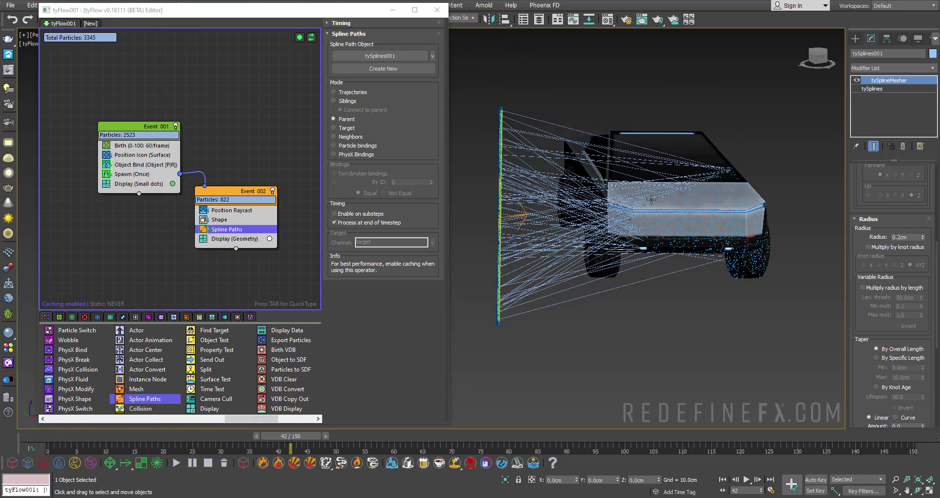
left_click(125, 148)
left_click_drag(124, 126, 111, 126)
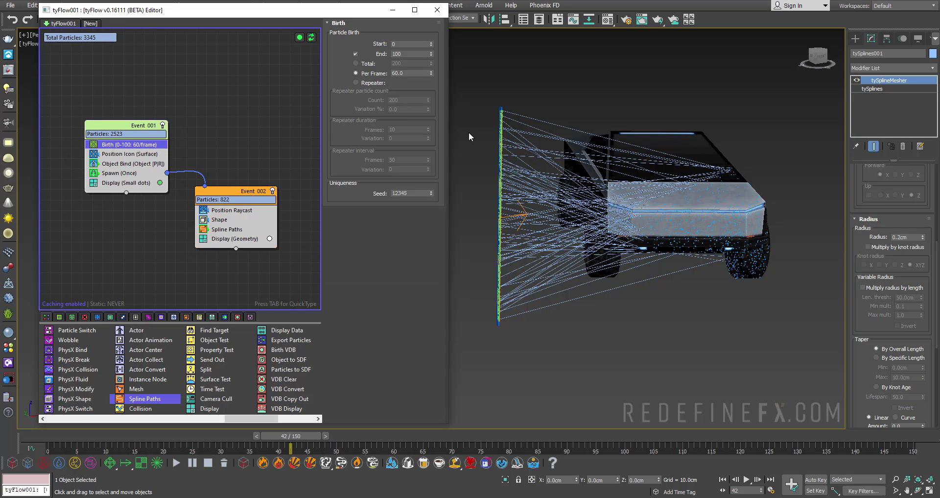
middle_click_drag(542, 151, 555, 154)
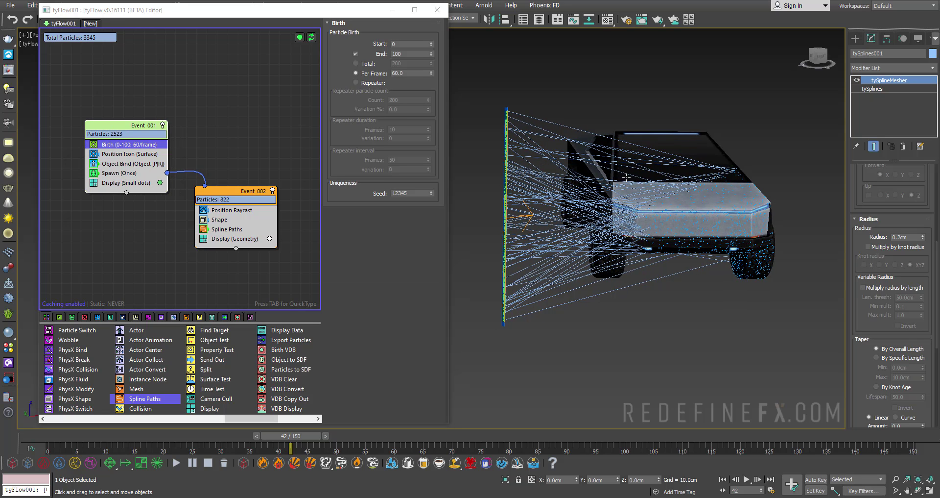
scroll(640, 173, "up", 5)
scroll(519, 101, "down", 3)
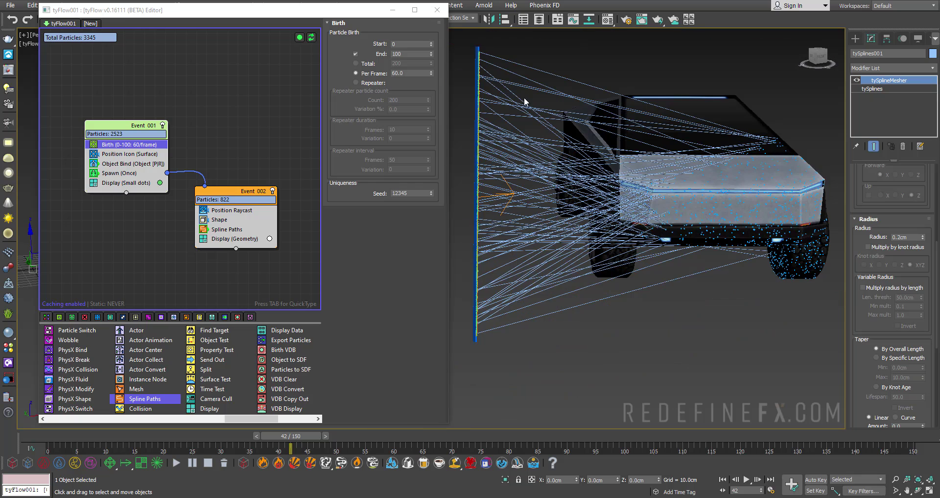
scroll(644, 194, "up", 4)
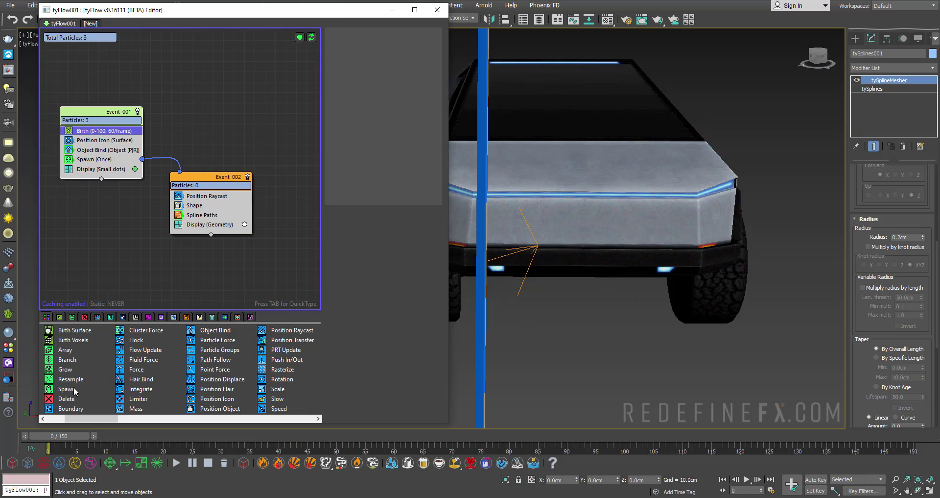
- Add a Spawn operator to Event 002 directly above the Spline Paths operator
left_click_drag(67, 389, 163, 316)
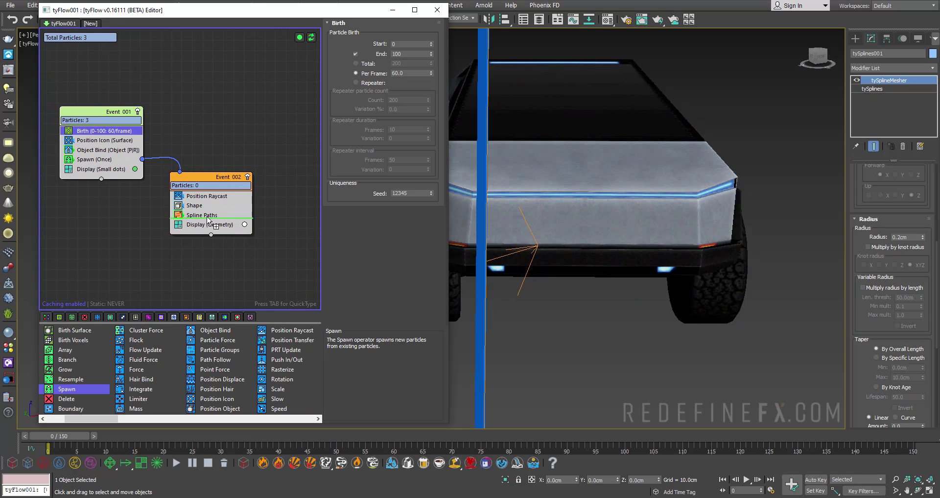
left_click_drag(209, 219, 209, 210)
middle_click_drag(216, 226, 158, 210)
- Create Event 003 from a green-colored Geometry Display operator and connect Event 002's Spawn output to it
left_click(137, 220)
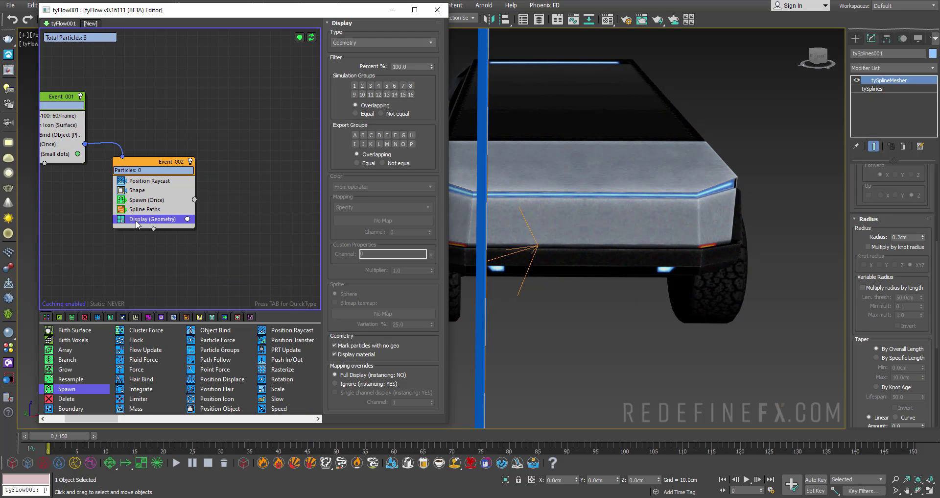
left_click_drag(175, 221, 247, 231)
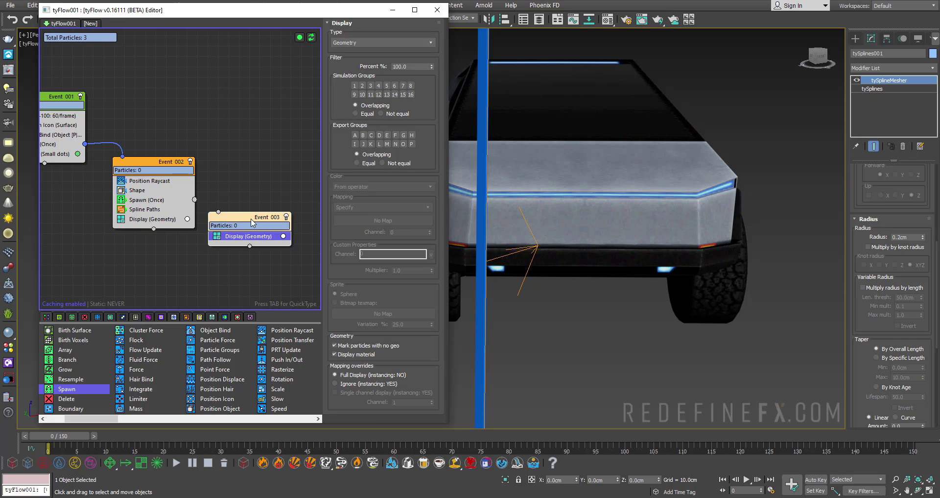
left_click(282, 232)
left_click(324, 260)
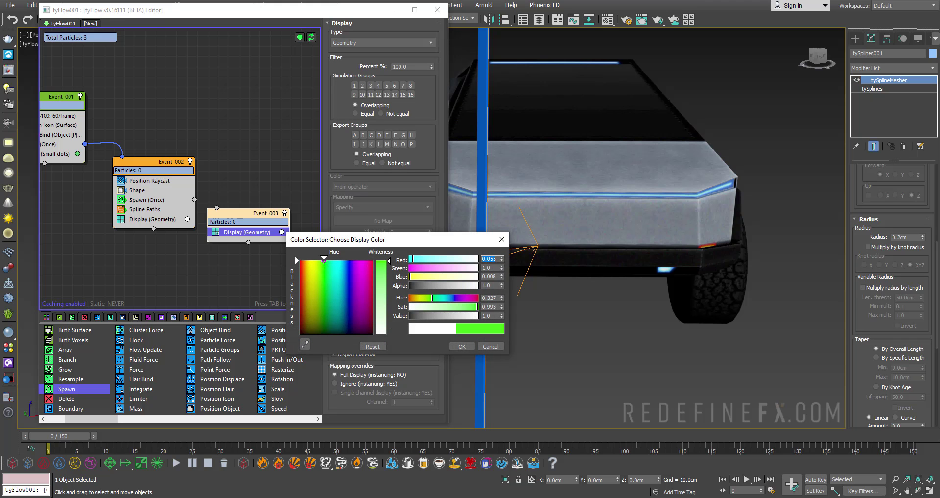
left_click(460, 342)
left_click_drag(264, 214, 194, 200)
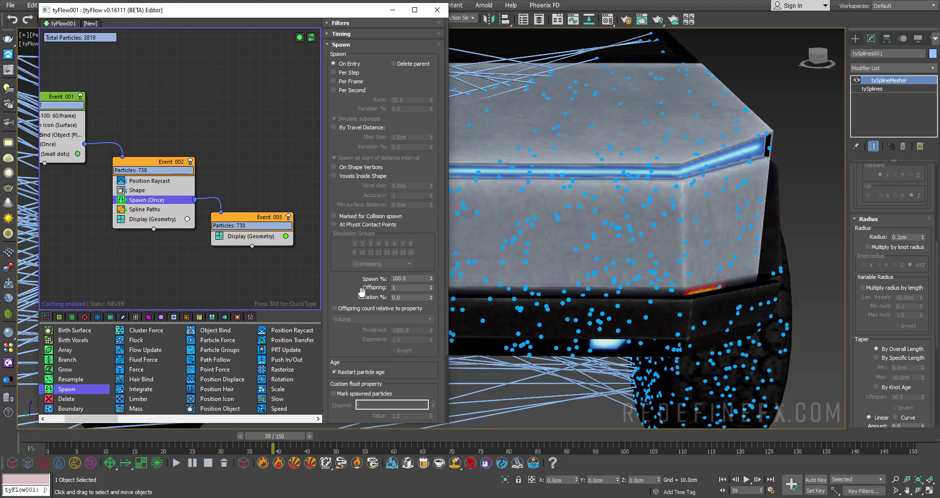
- Set the Offspring of Event 002's Spawn operator to 20 and expand its Position settings
scroll(397, 260, "down", 1)
left_click(405, 260)
key("Return")
scroll(422, 245, "down", 2)
left_click(343, 396)
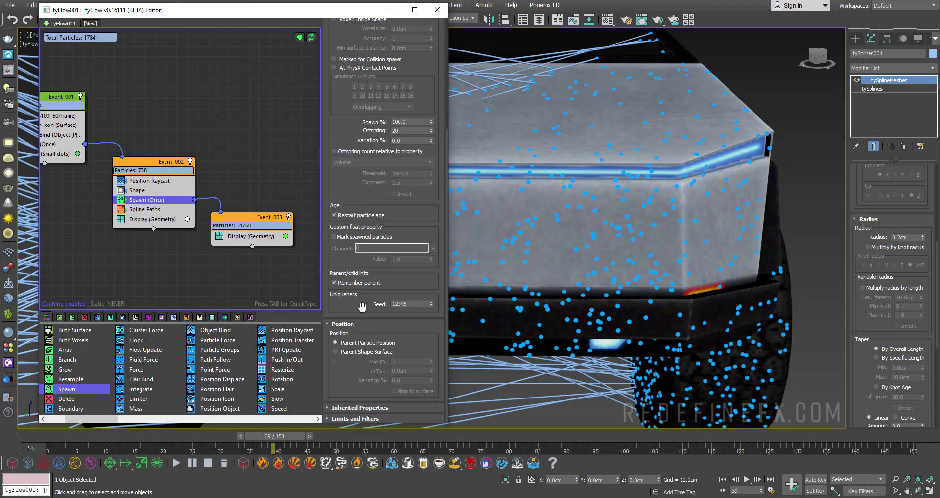
- Spawn Event 002's offspring on the parent shape surface with an offset of 10 cm
left_click(349, 353)
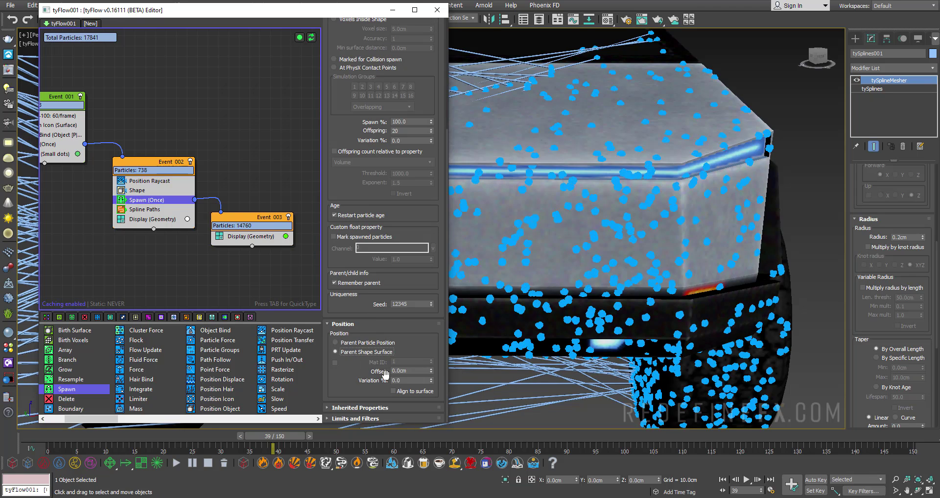
double_click(413, 371)
type("10")
key("Return")
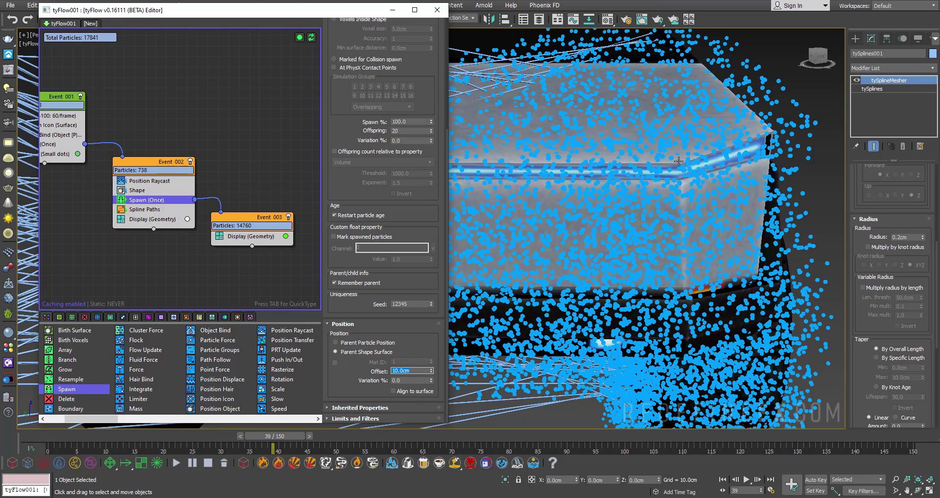
- Examine the spread of the spawned particles around the truck's front corner from several angles and distances
scroll(679, 161, "down", 3)
middle_click_drag(679, 161, 661, 127, "alt")
scroll(648, 103, "up", 4)
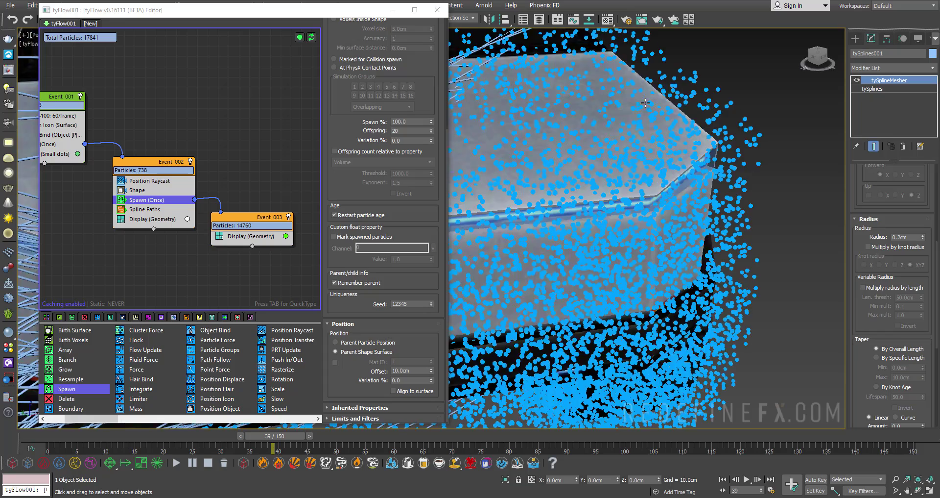
scroll(651, 127, "up", 2)
scroll(593, 160, "down", 2)
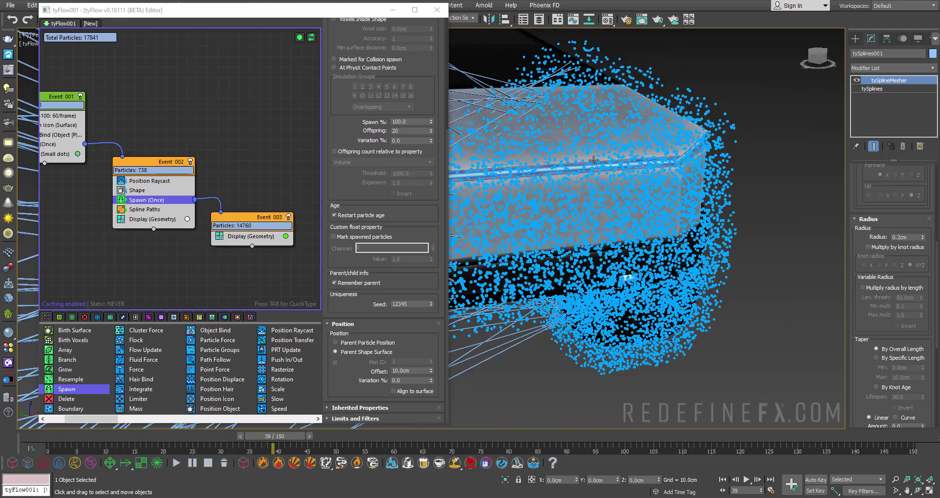
scroll(574, 148, "up", 2)
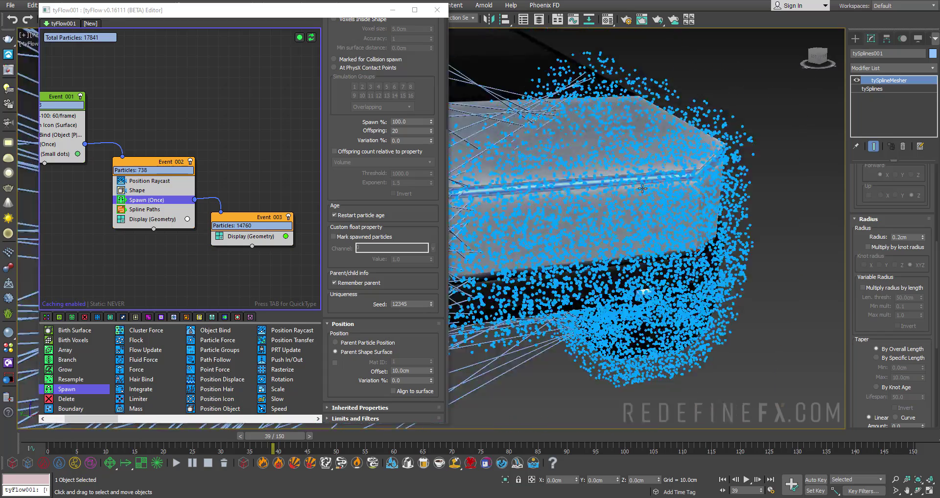
scroll(577, 186, "down", 3)
scroll(626, 215, "up", 2)
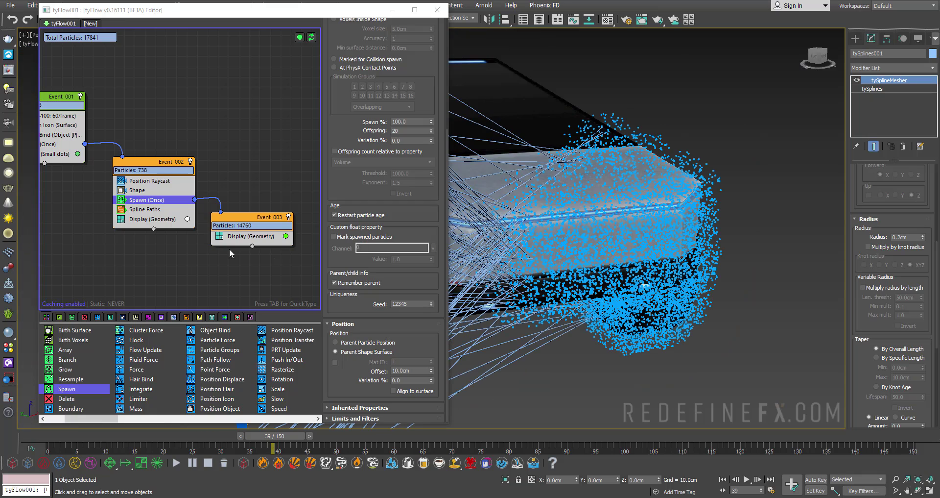
- Add an Object Bind operator to Event 003, pick CyberTruck with its wheels and bed cover, and lock particles to the surface with snapping
left_click_drag(220, 335, 251, 237)
left_click(363, 198)
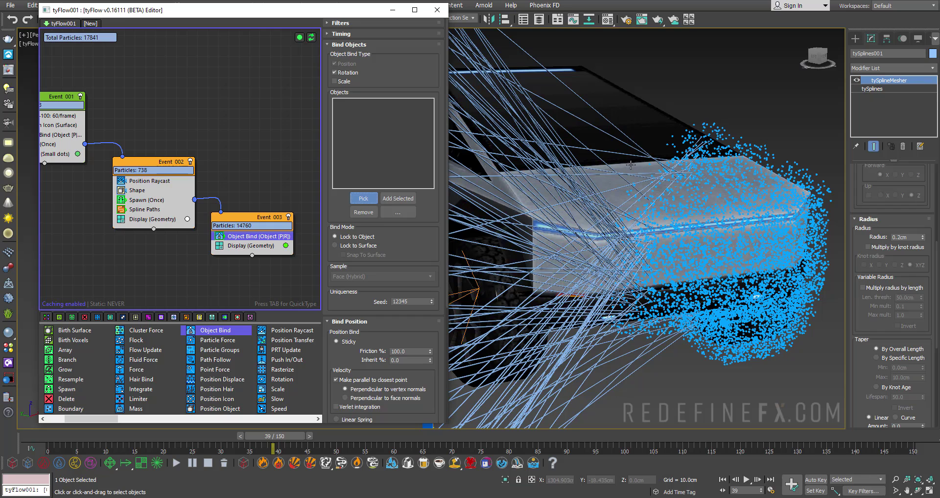
key("h")
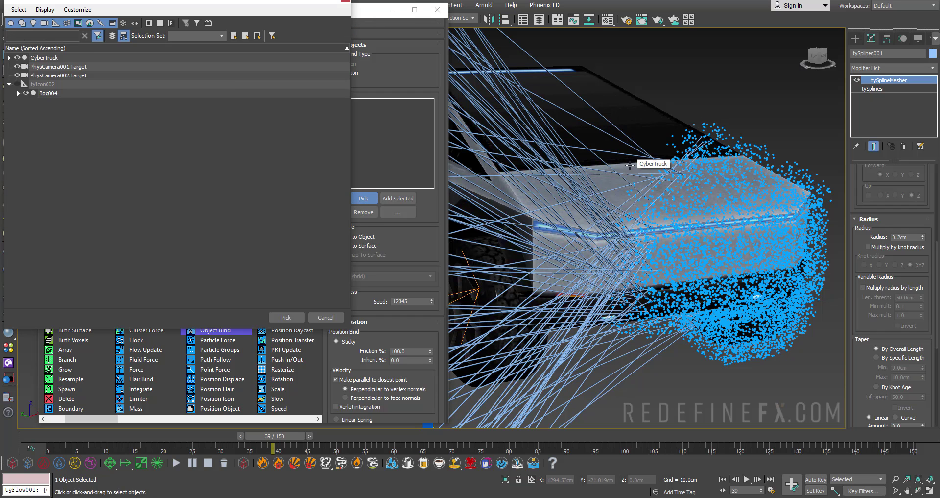
left_click(9, 57)
left_click(44, 58)
left_click(46, 84, "shift")
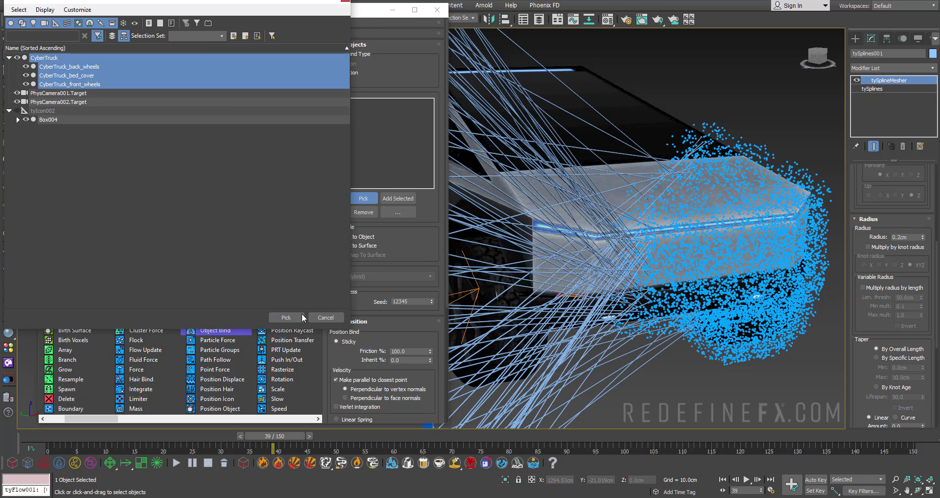
left_click(286, 317)
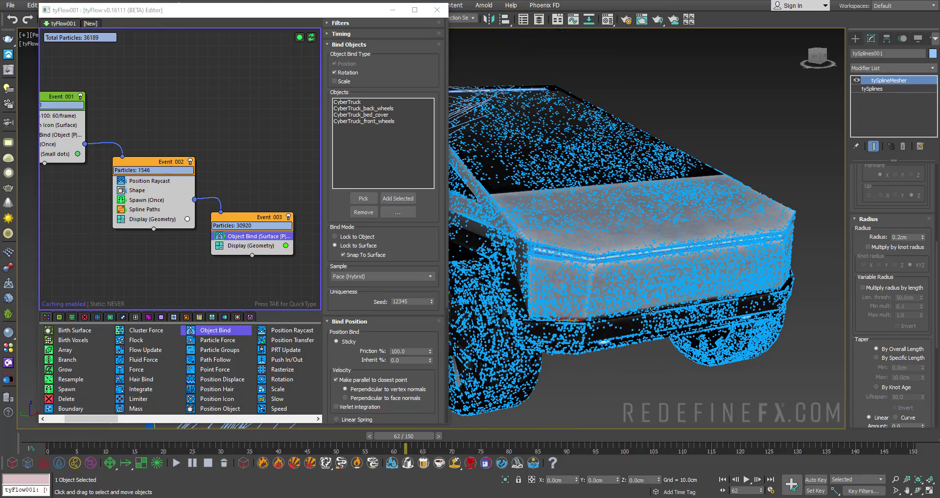
- Enable size scaling in Event 002's Shape operator and open its Scale % value
scroll(649, 312, "up", 5)
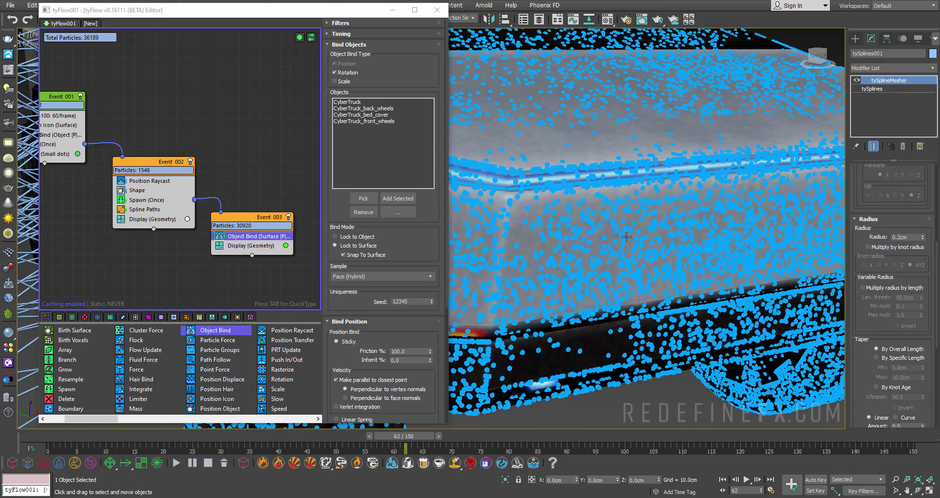
left_click(138, 191)
left_click_drag(349, 321, 348, 156)
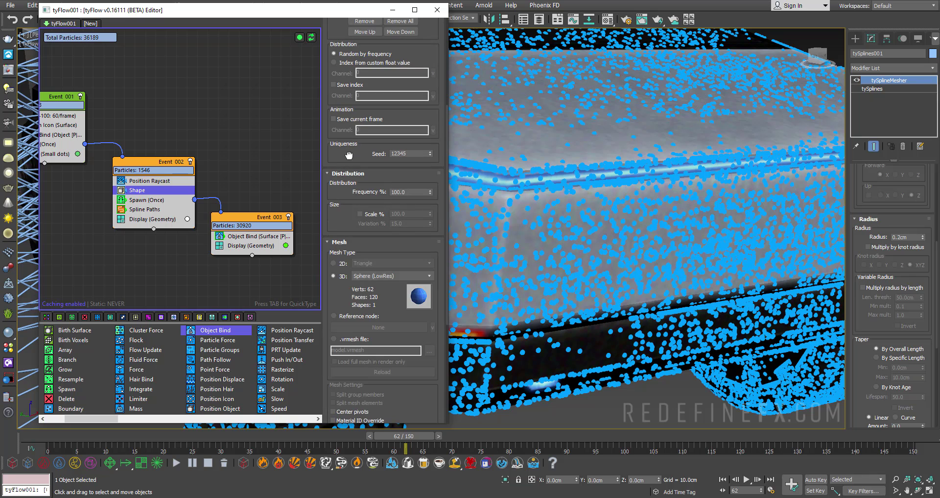
left_click(369, 214)
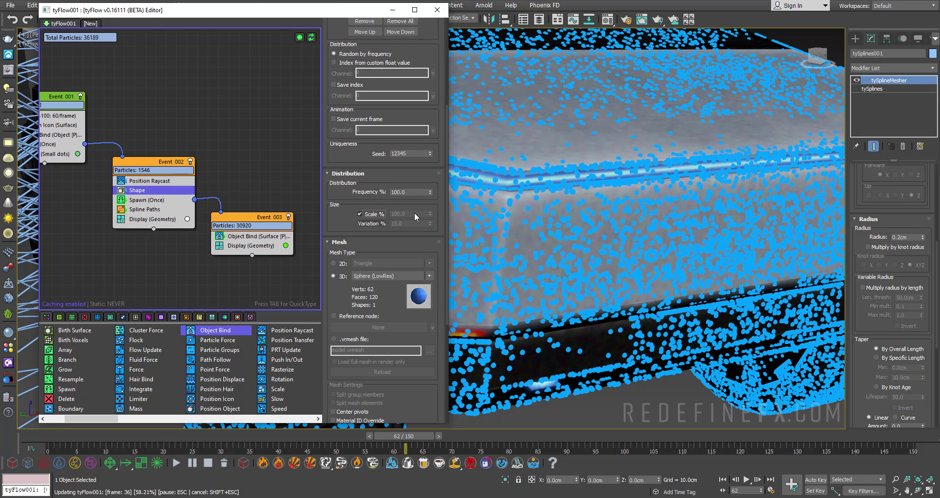
left_click(414, 213)
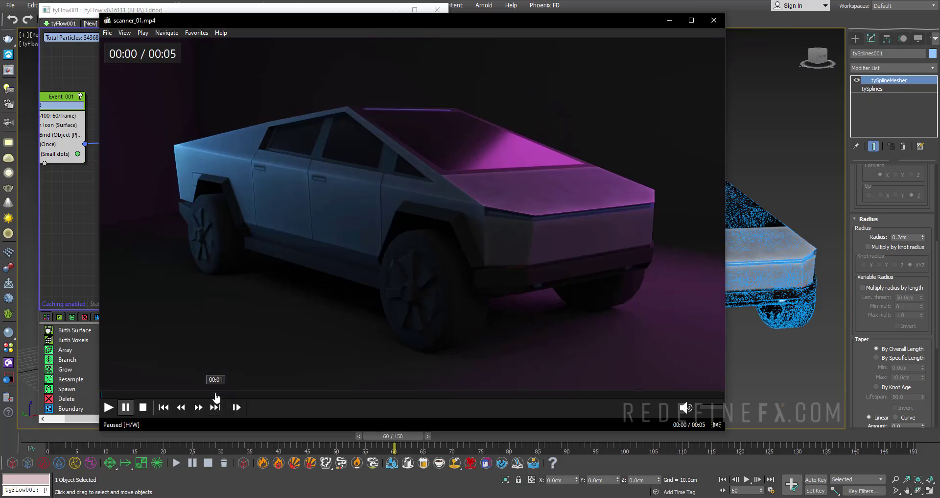
- Play and pause the scanner_01.mp4 reference render to study its beams and surface particles, and close the video player
left_click(263, 269)
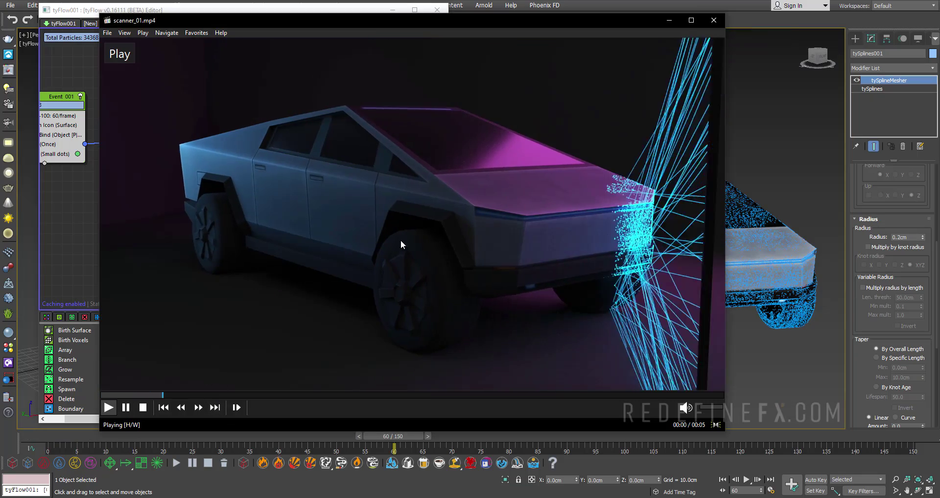
left_click(583, 189)
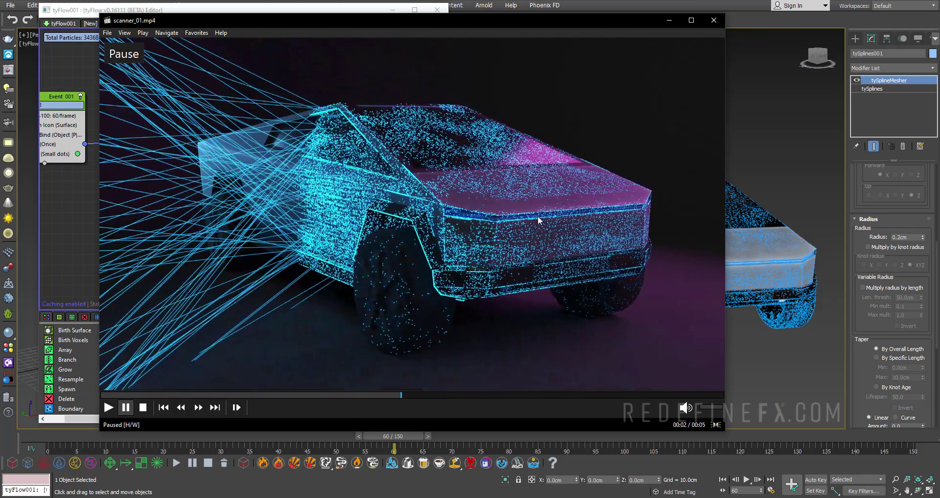
left_click(483, 189)
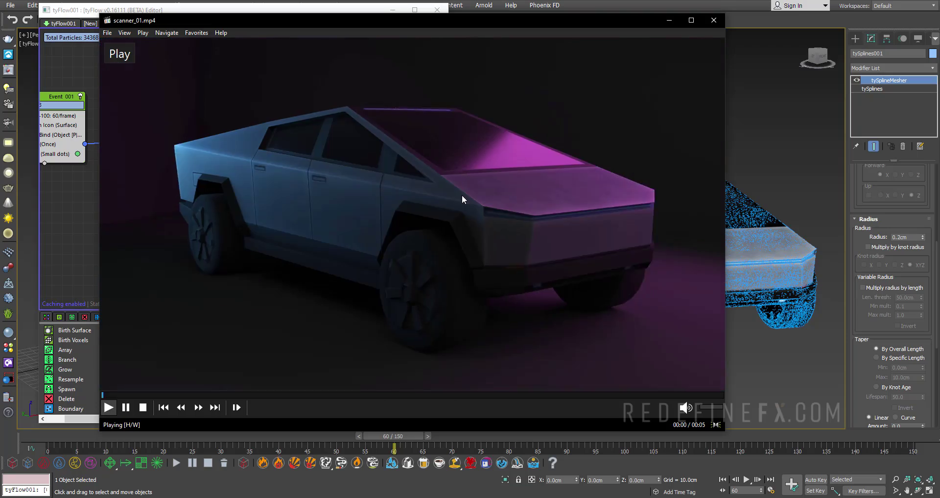
left_click(413, 207)
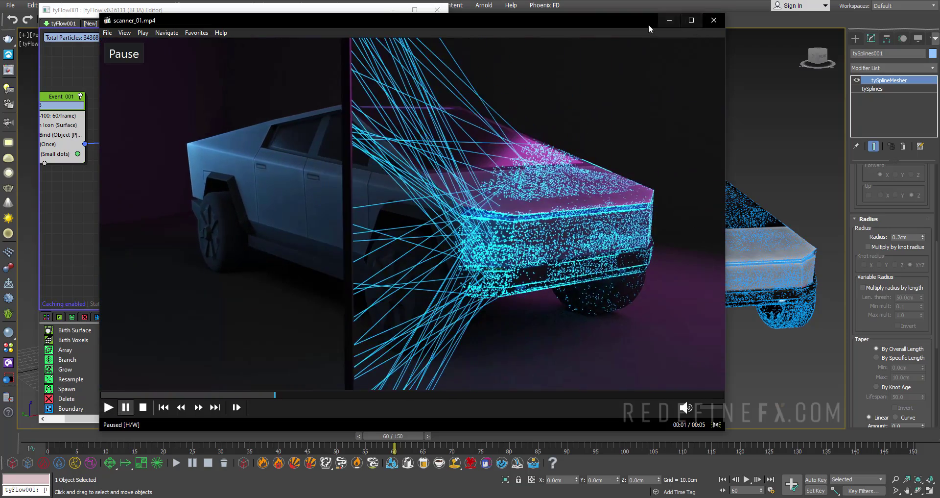
left_click(714, 20)
- Add a Scale operator below Spawn in Event 002, using Absolute mode, 0% scale and an interpolation value of 0.025
left_click_drag(270, 392, 147, 208)
left_click(349, 68)
left_click(344, 81)
left_click_drag(415, 90, 385, 93)
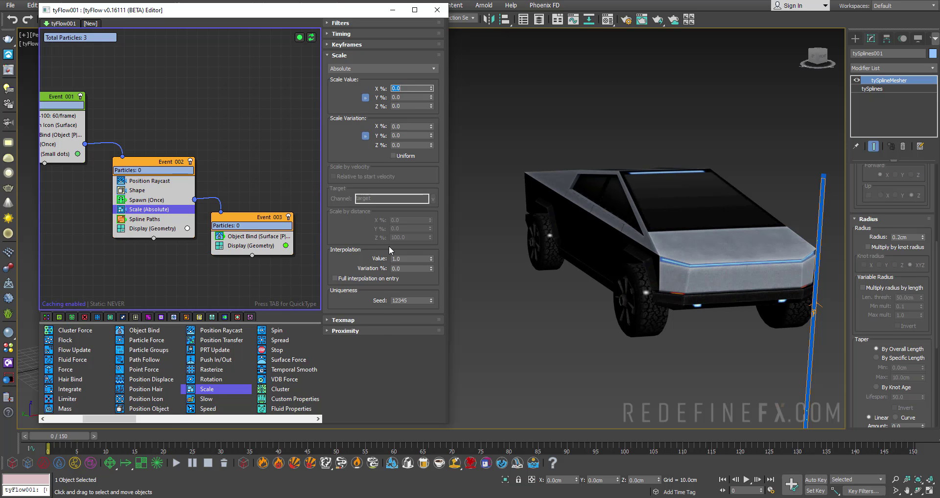
left_click_drag(411, 258, 391, 259)
left_click_drag(65, 436, 307, 435)
- Set the Scale operator's timing to On Event Entry and copy the operator into Event 003 above Display
left_click(349, 33)
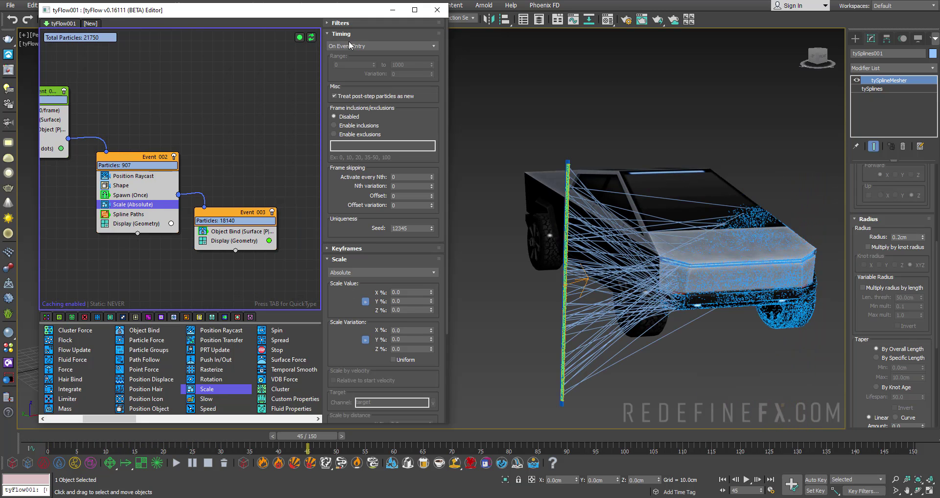
left_click(350, 46)
left_click(343, 54)
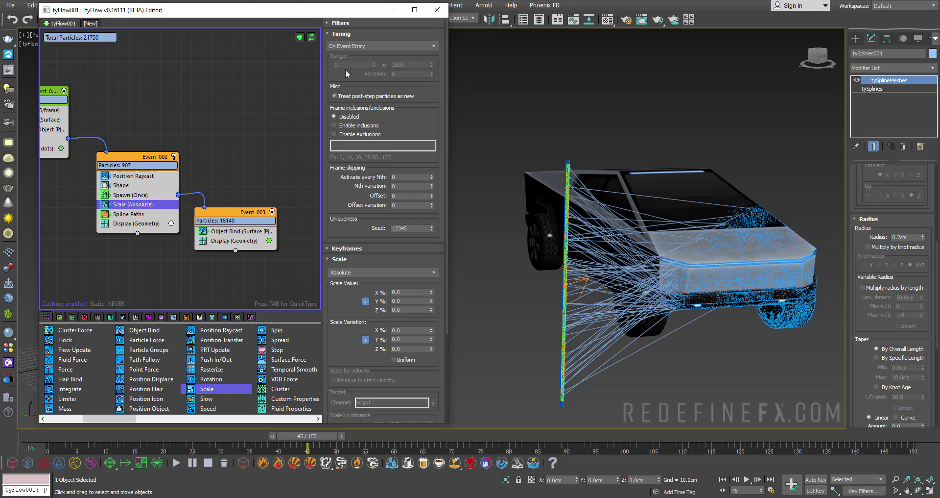
left_click(345, 36)
left_click_drag(117, 207, 216, 241)
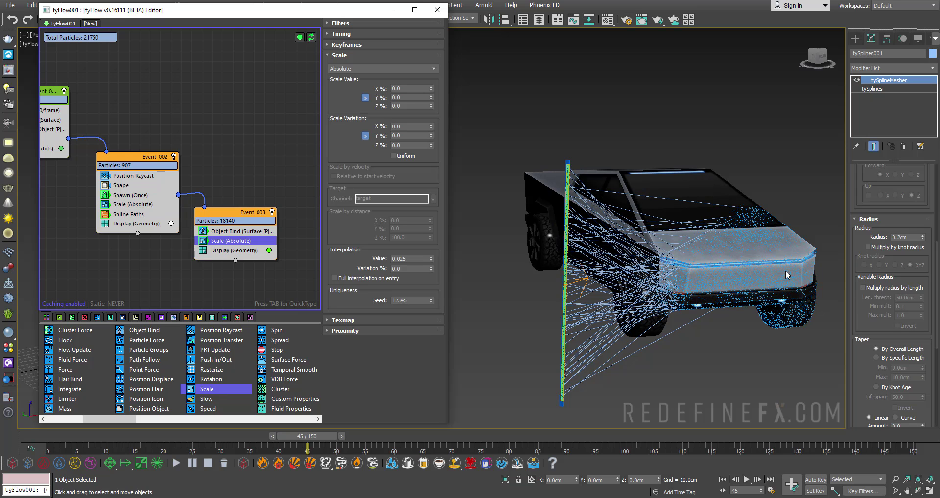
left_click_drag(307, 435, 423, 448)
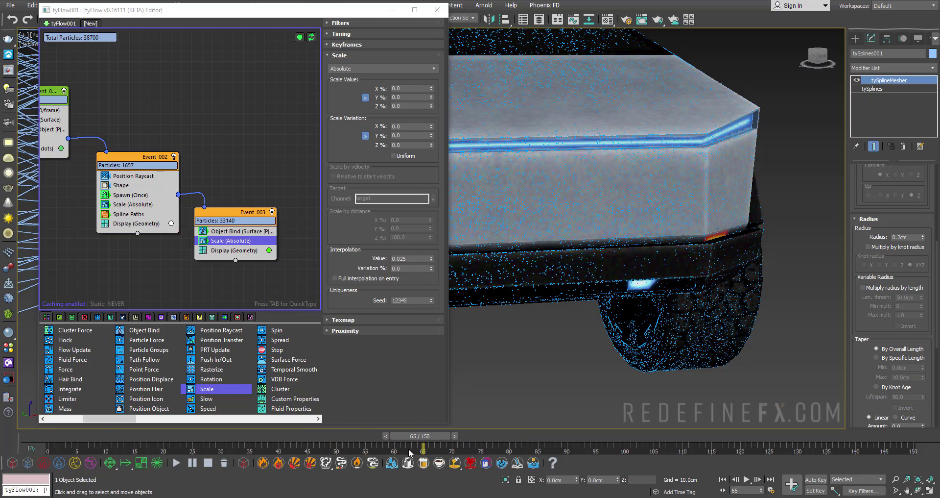
- Try an interpolation value of 0.5 in Event 002's Scale operator
left_click(133, 205)
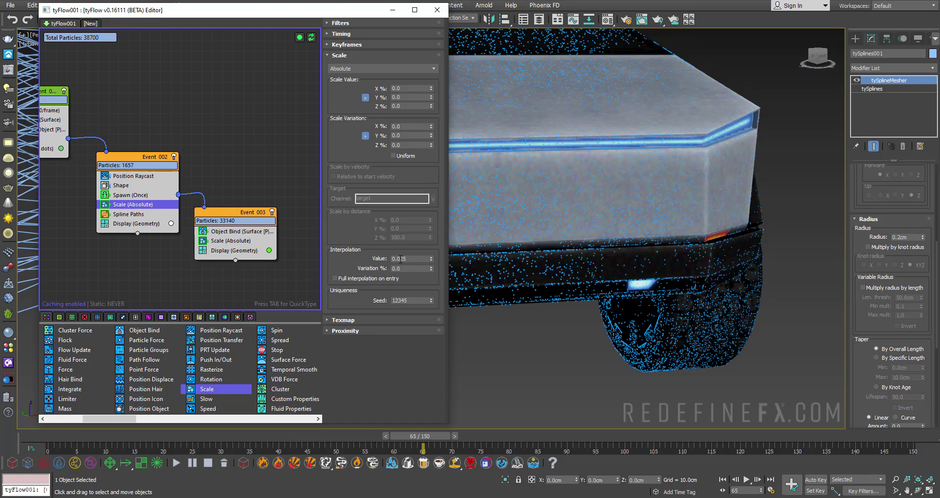
left_click(414, 258)
left_click(398, 89)
left_click_drag(413, 260, 399, 260)
type("0.5")
key("Return")
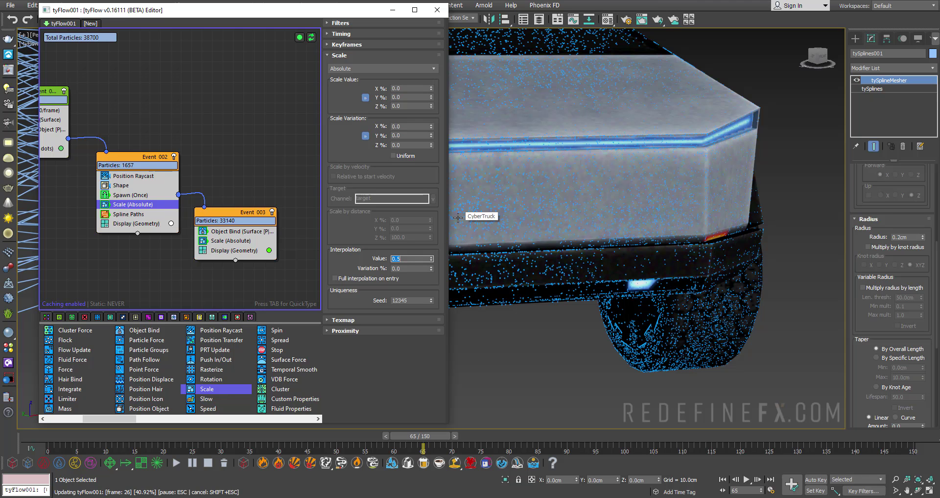
- Check the particle scaling at earlier frames and set the interpolation value of Event 002's Scale operator to 0.025
left_click_drag(421, 436, 191, 475)
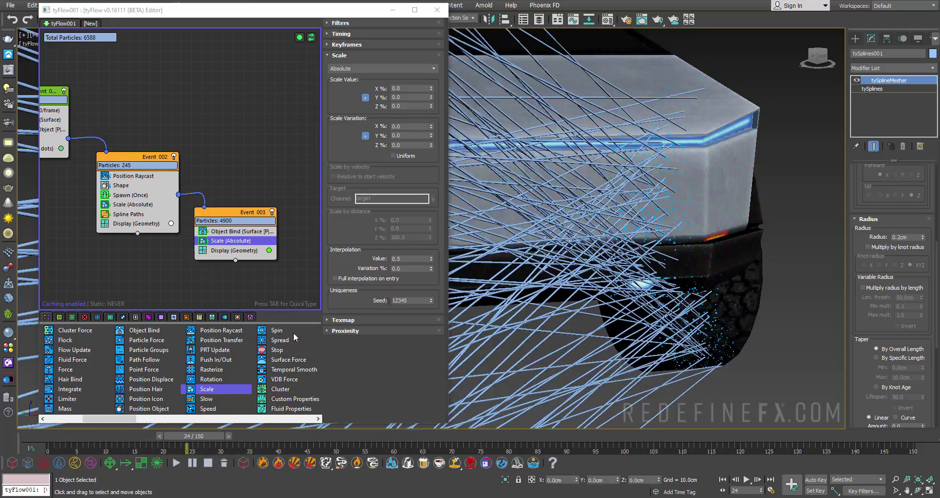
left_click_drag(162, 429, 49, 431)
left_click(407, 258)
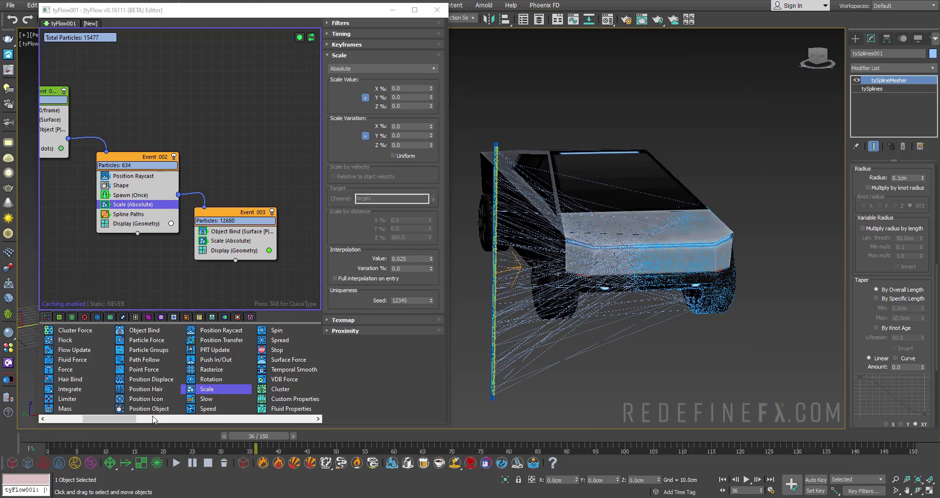
- Add a render Mesh operator to the end of both Event 003 and Event 002
scroll(151, 420, "right", 10)
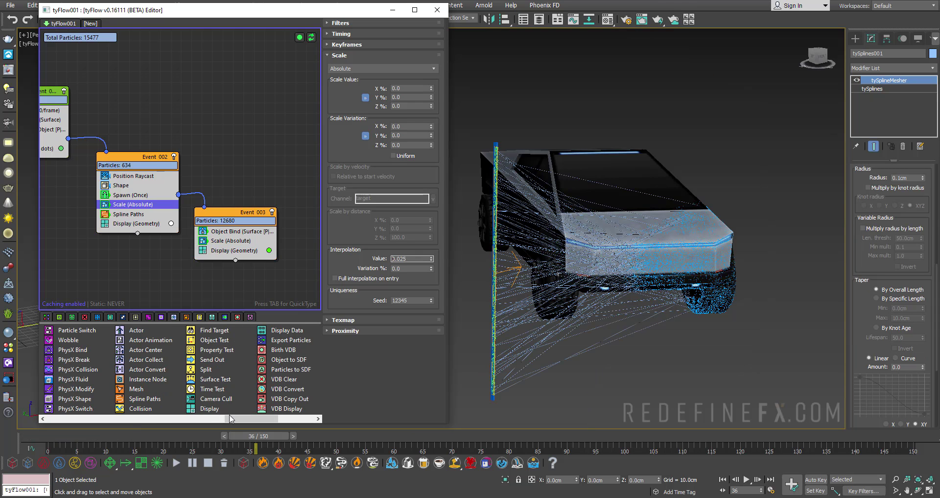
scroll(238, 417, "right", 2)
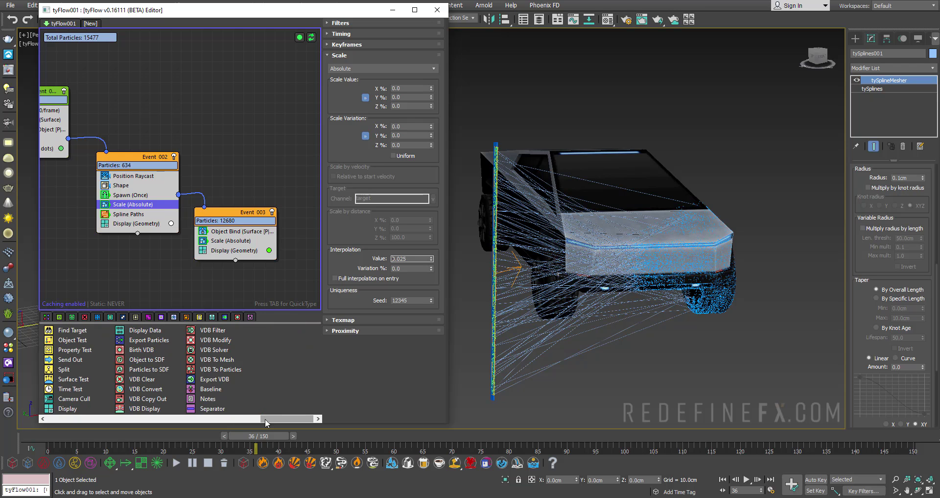
scroll(243, 417, "left", 2)
left_click_drag(130, 388, 226, 264)
left_click_drag(135, 389, 121, 236)
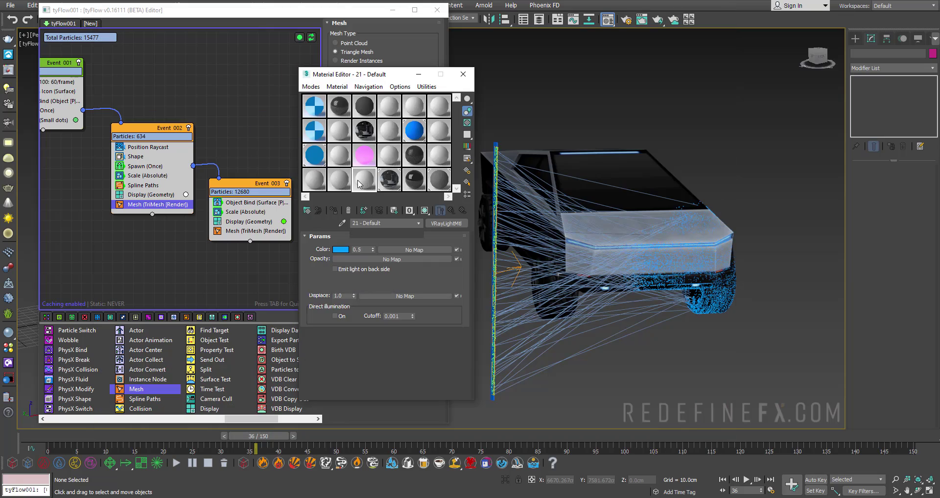
- Turn the empty material 21 - Default into a VRayLightMtl with a bright blue color
left_click(434, 225)
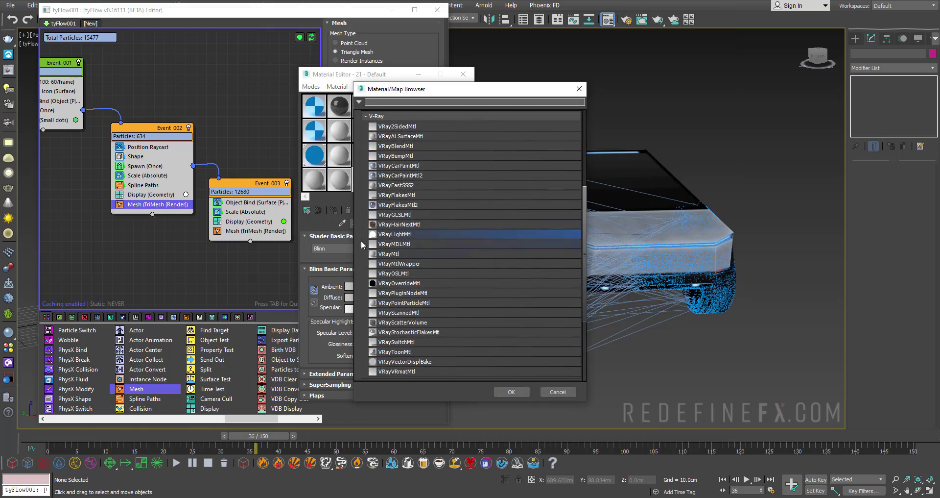
double_click(393, 232)
left_click(337, 248)
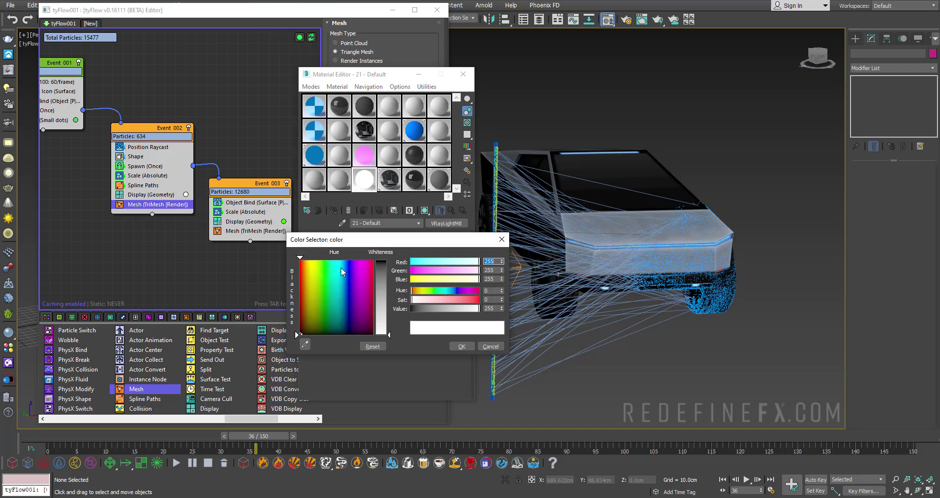
left_click_drag(390, 335, 390, 260)
left_click(462, 345)
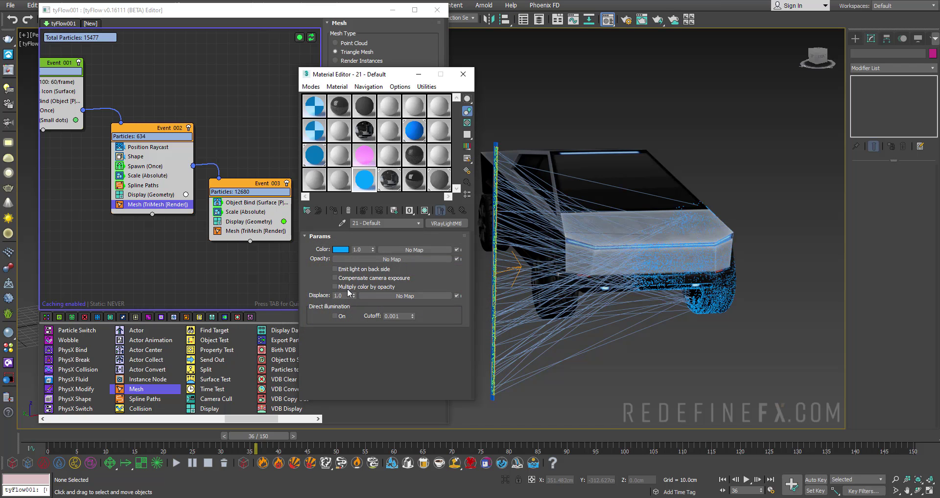
- Assign an Output map to the light material's opacity and enable its color map
left_click(415, 258)
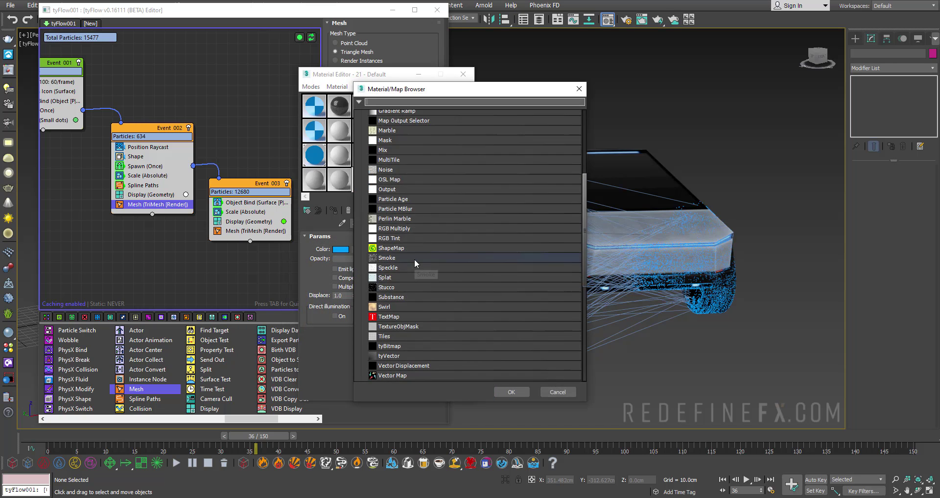
double_click(387, 189)
left_click(336, 283)
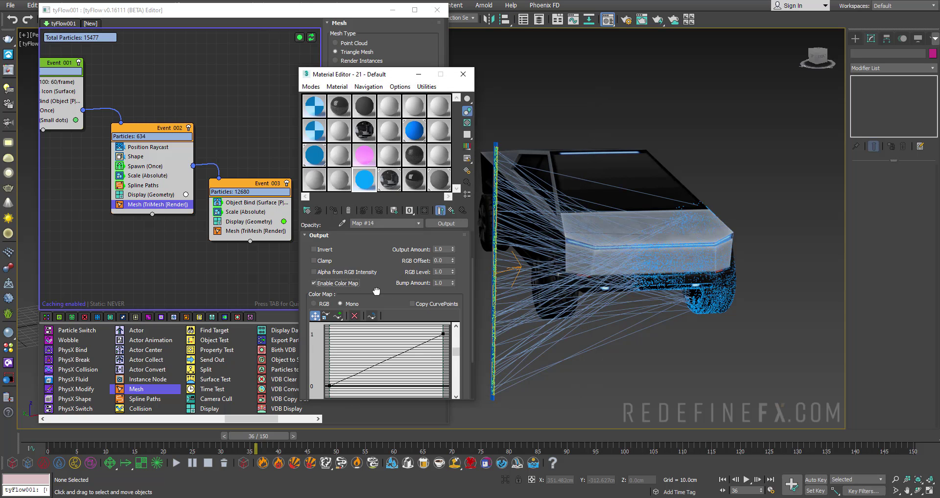
- Lower the end point of the Output map's mono color curve to about a third, and return to the parent light material
scroll(392, 313, "down", 1)
left_click_drag(444, 320, 445, 353)
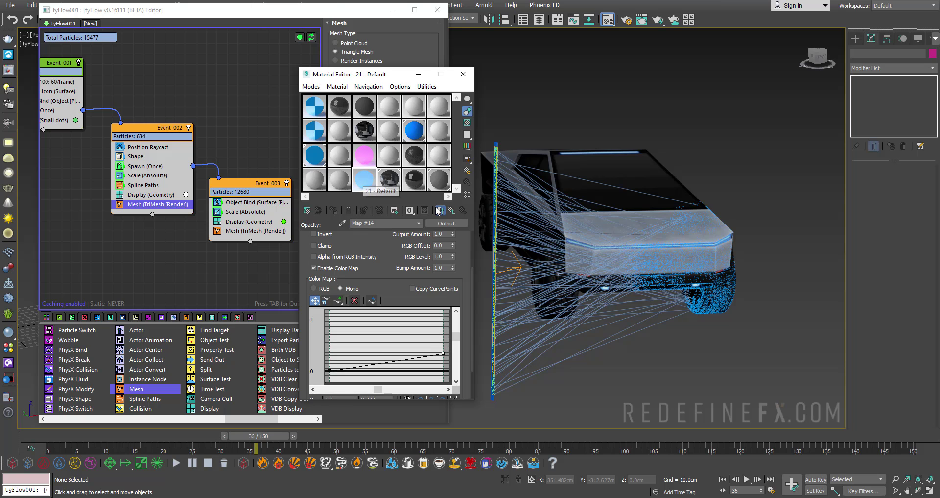
left_click(366, 185)
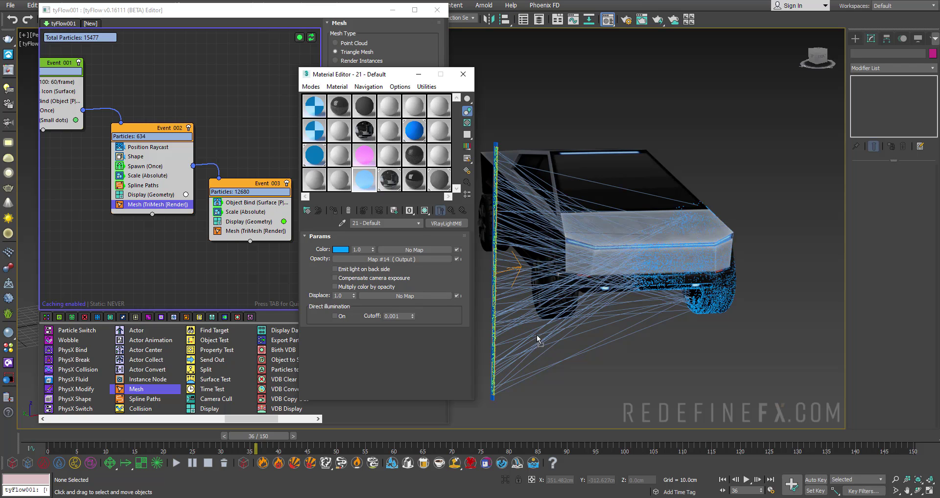
- Unhide the four VRay lights and the walls, and start V-Ray interactive rendering in the perspective viewport
right_click(406, 258)
left_click(417, 232)
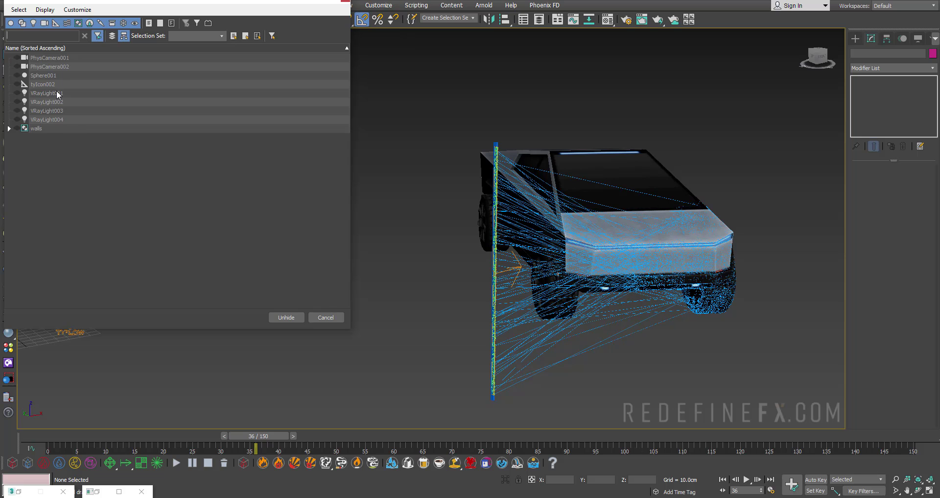
left_click_drag(57, 93, 266, 238)
left_click(287, 317)
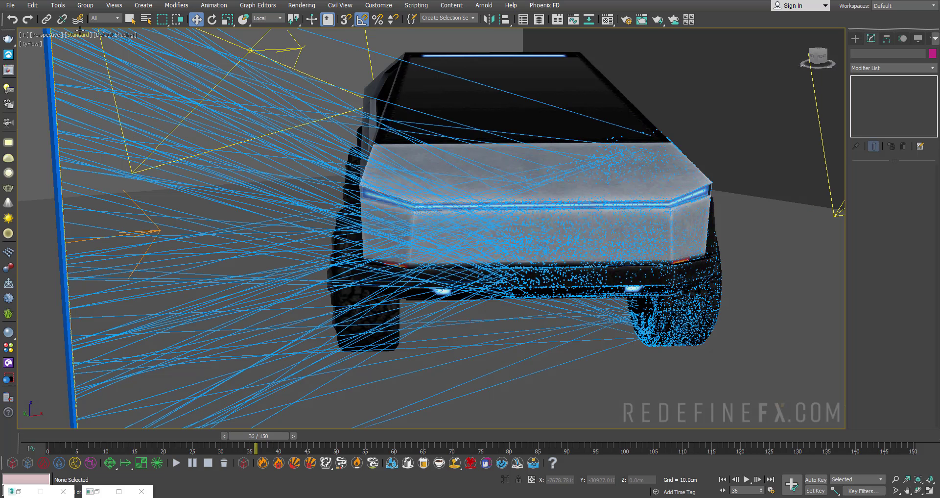
left_click(78, 37)
left_click(98, 56)
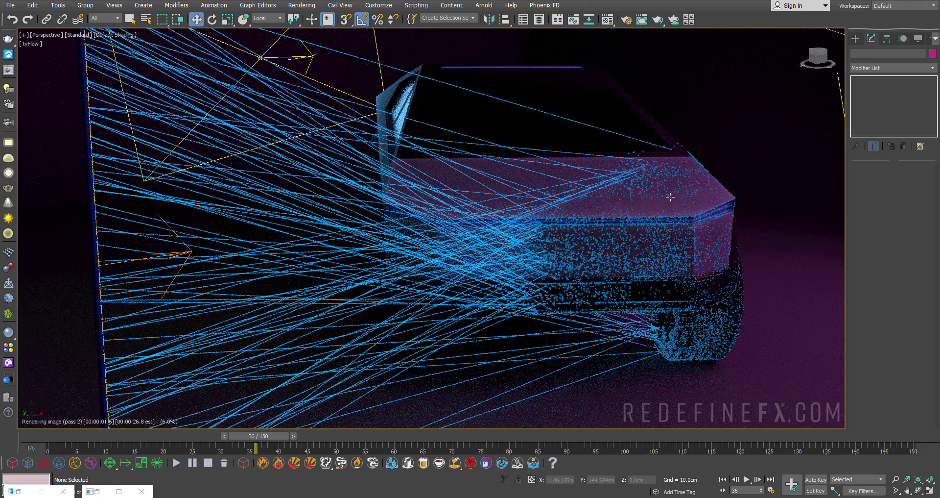
- Set the color multiplier of the blue light material 13 - Default to 1
left_click(608, 19)
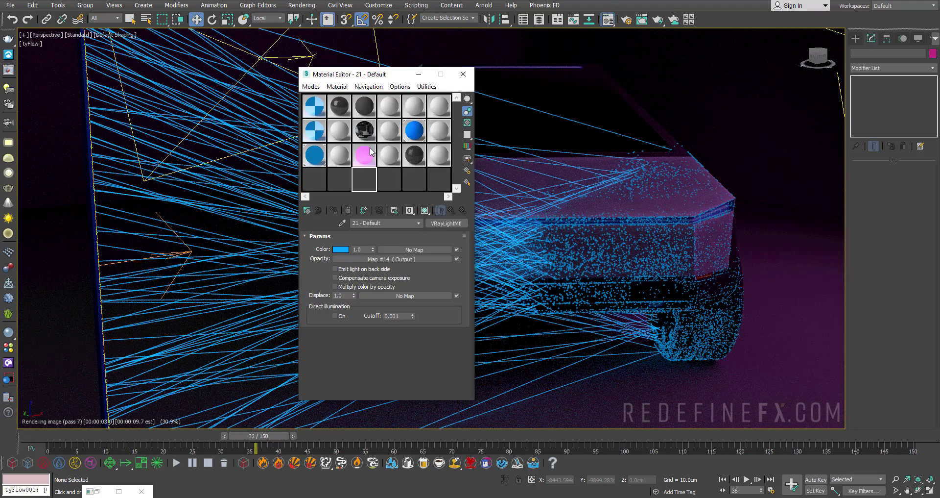
left_click(314, 155)
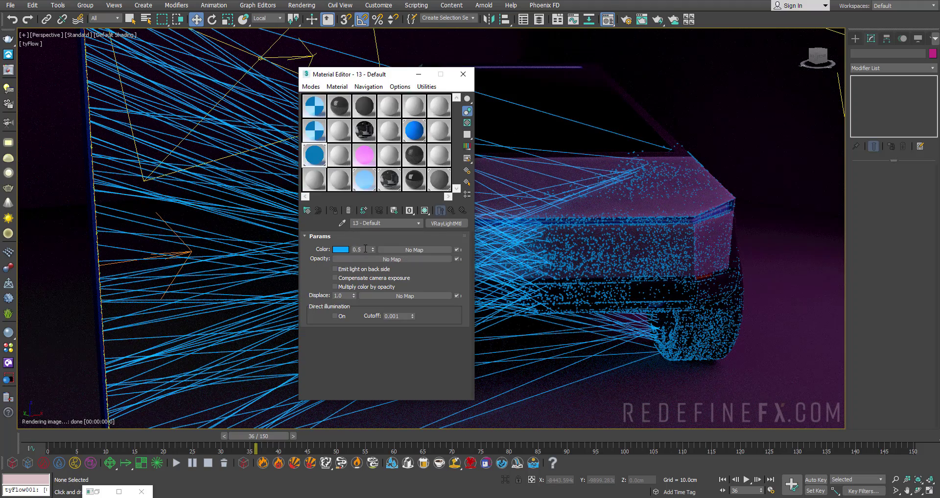
left_click(363, 248)
type("1")
key("Return")
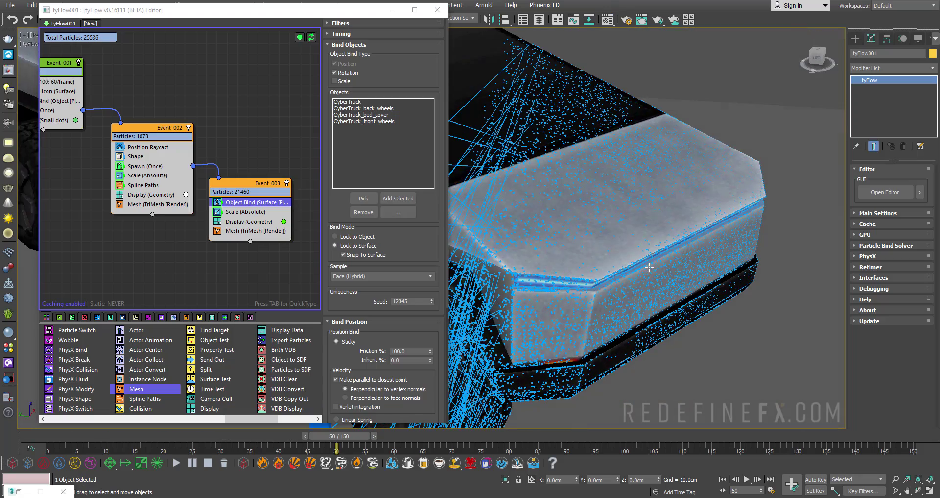
- Set the sample mode of Event 003's Object Bind operator to Face (Accurate) and interrupt the particle recalculation
middle_click_drag(649, 267, 705, 254, "alt")
scroll(679, 252, "up", 3)
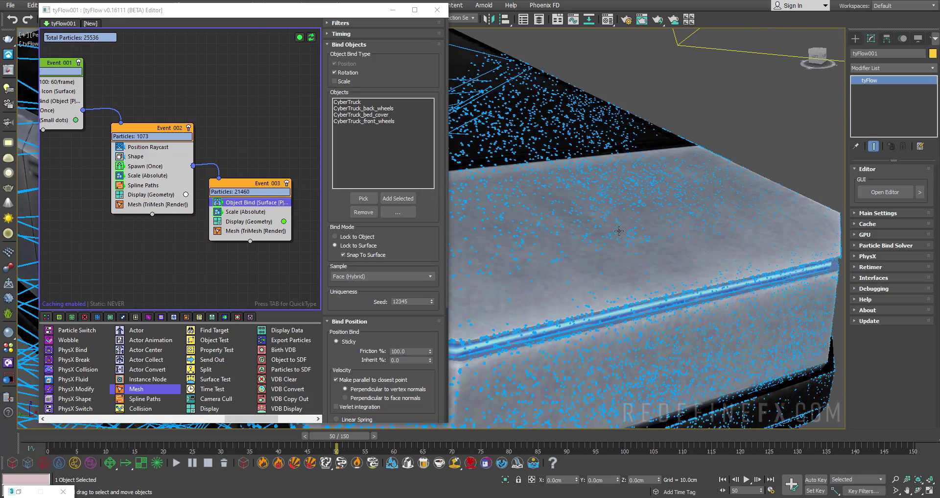
scroll(347, 295, "down", 2)
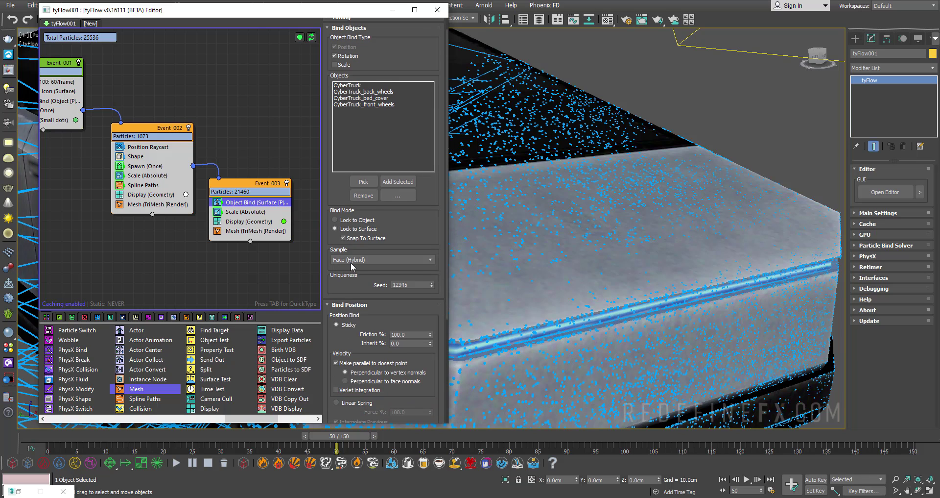
left_click(349, 261)
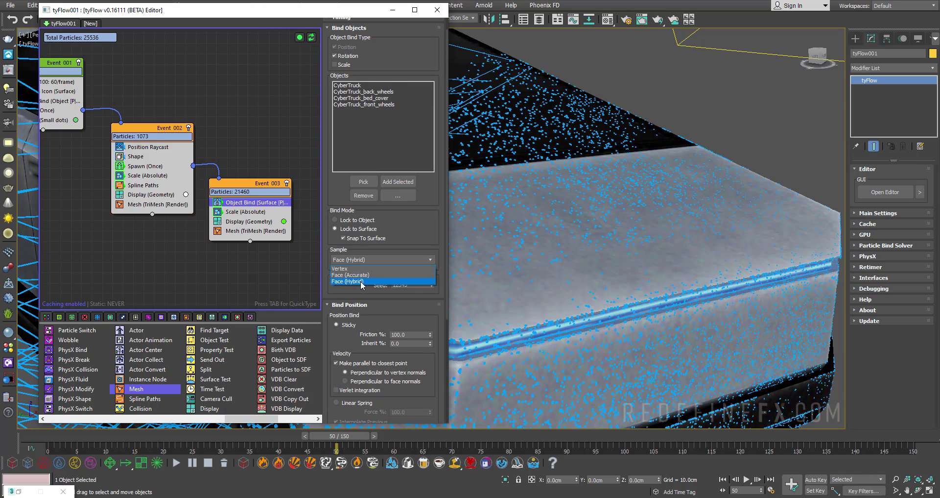
left_click(349, 275)
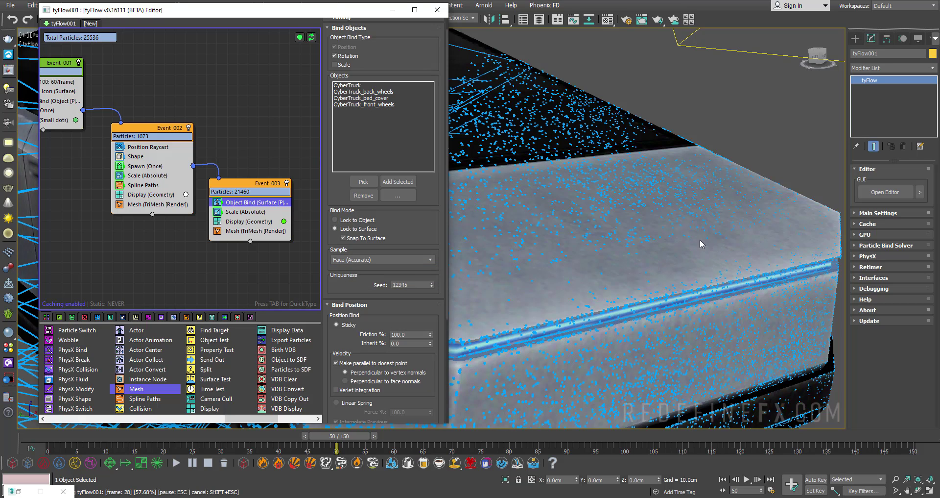
key("Escape")
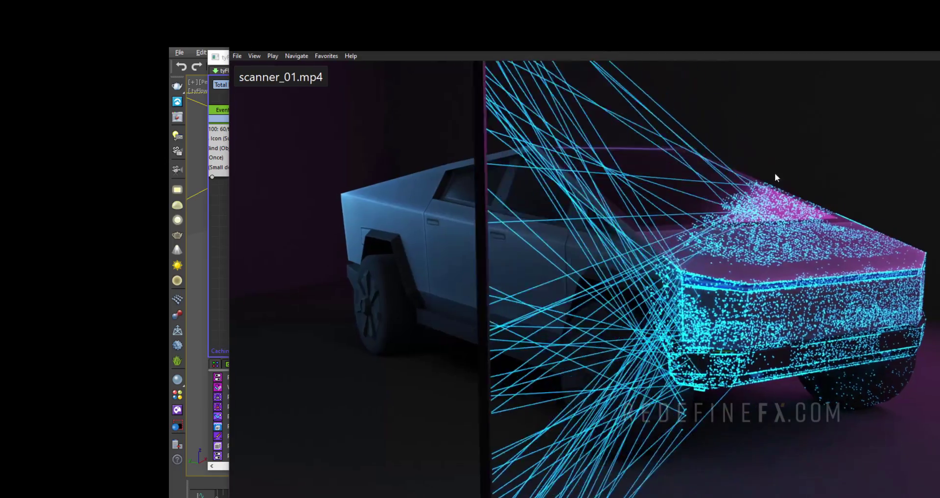
- Pause the rendered scanner_01.mp4 in the video player to examine the particles on the truck's surface
left_click(707, 226)
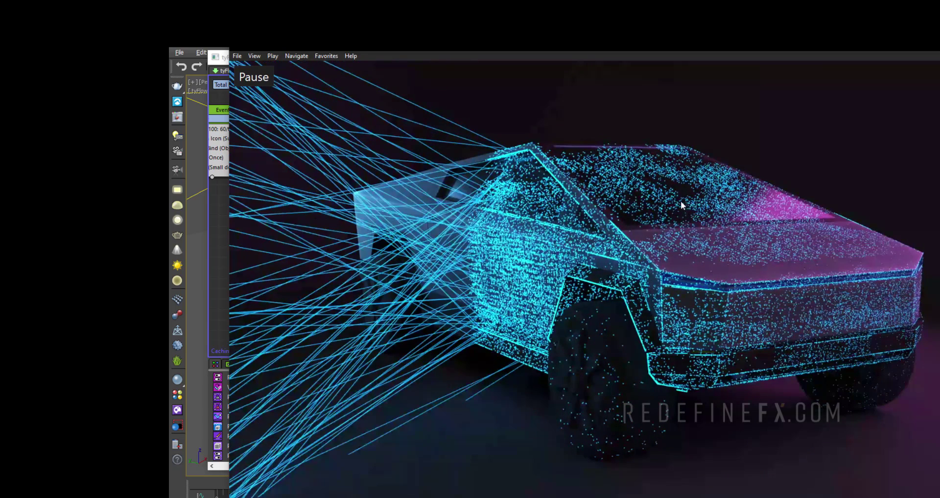